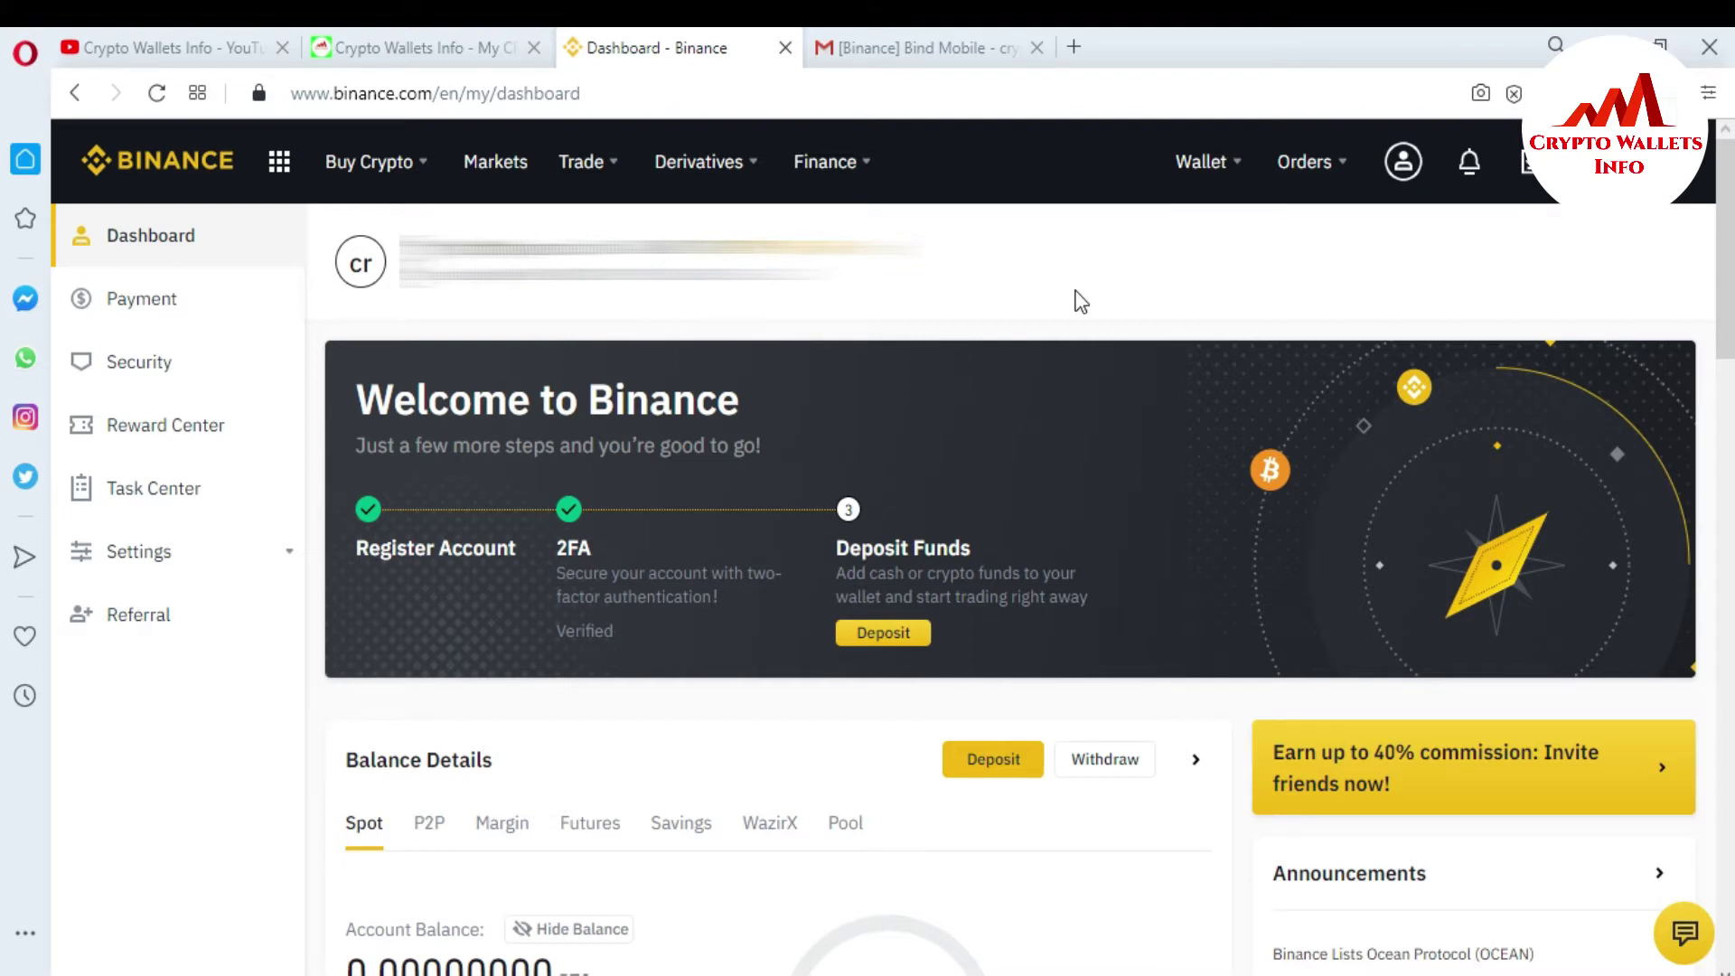
Open Security settings and switch Google Authentication on to launch its setup wizard
{"action": "left_click", "coordinate": [147, 366]}
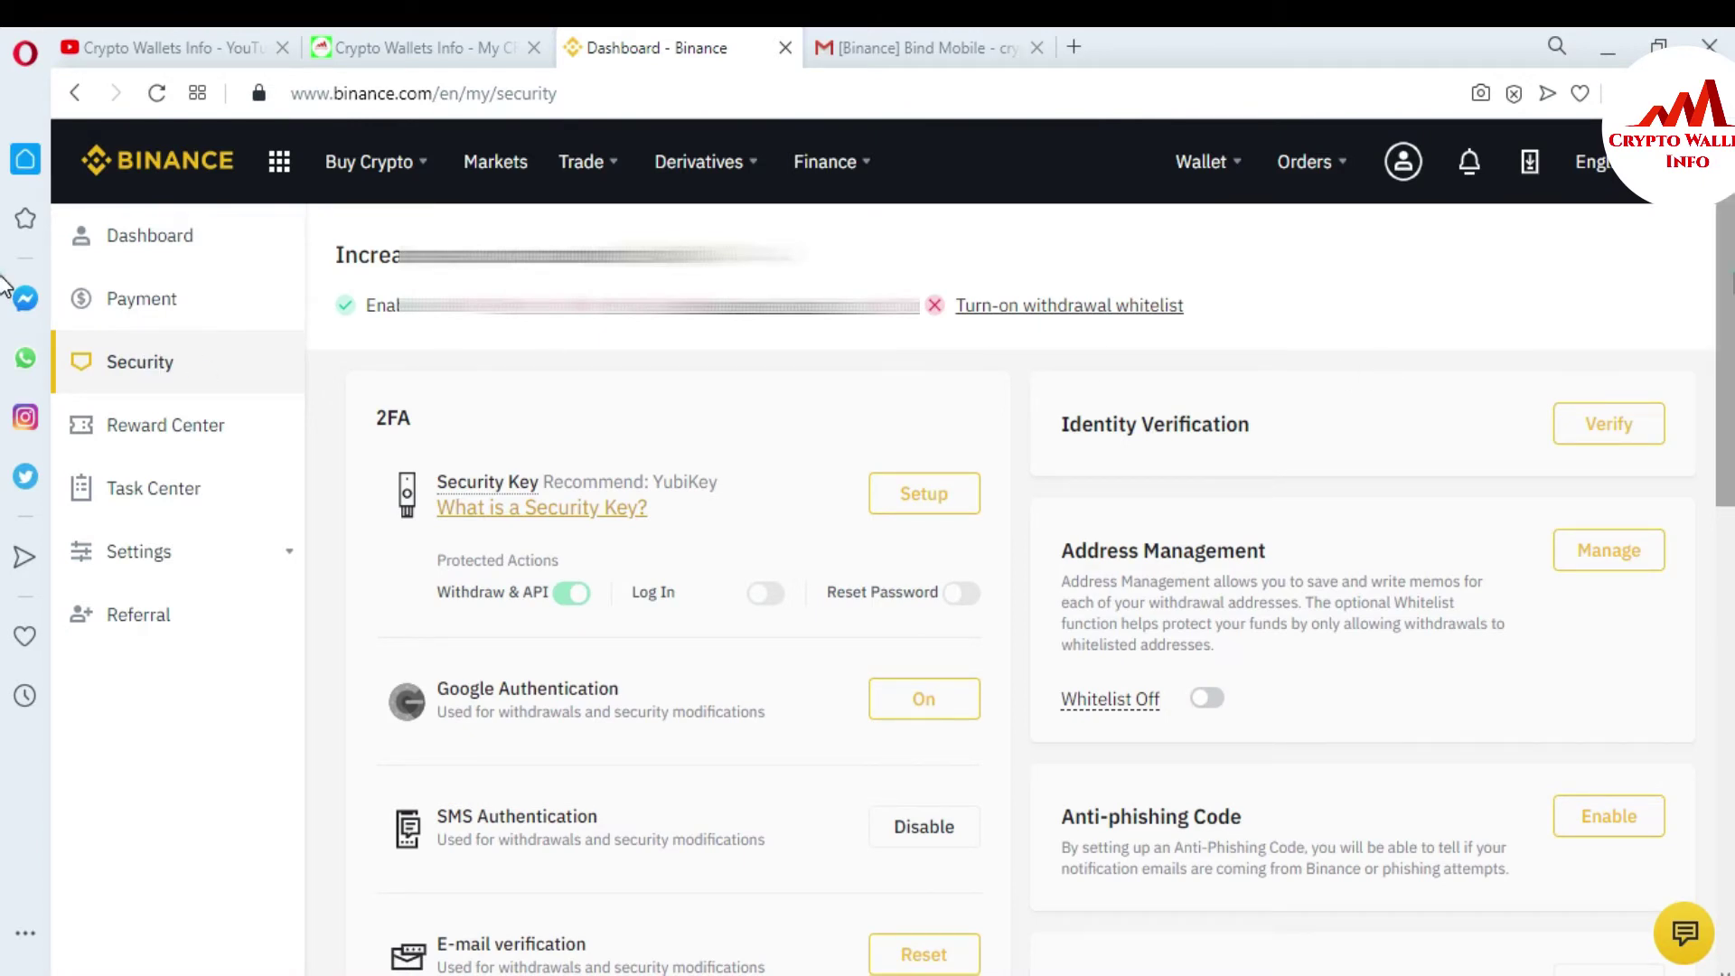
{"action": "scroll", "coordinate": [867, 506], "scroll_direction": "down", "scroll_amount": 3}
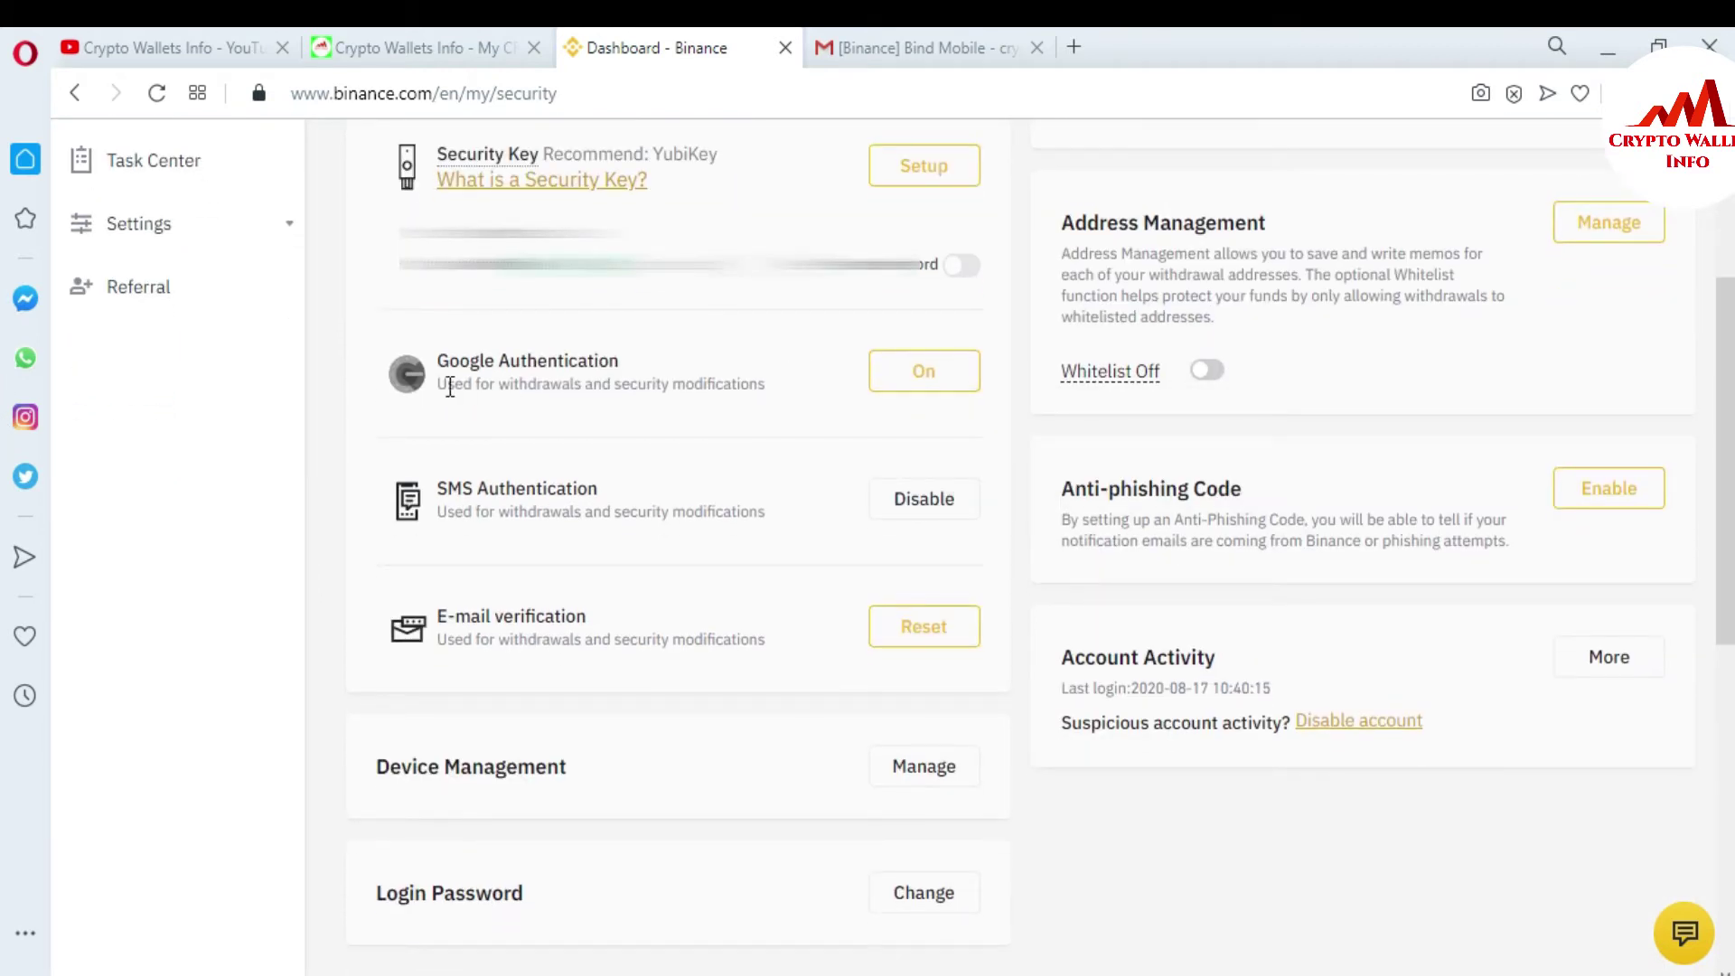
{"action": "left_click", "coordinate": [904, 383]}
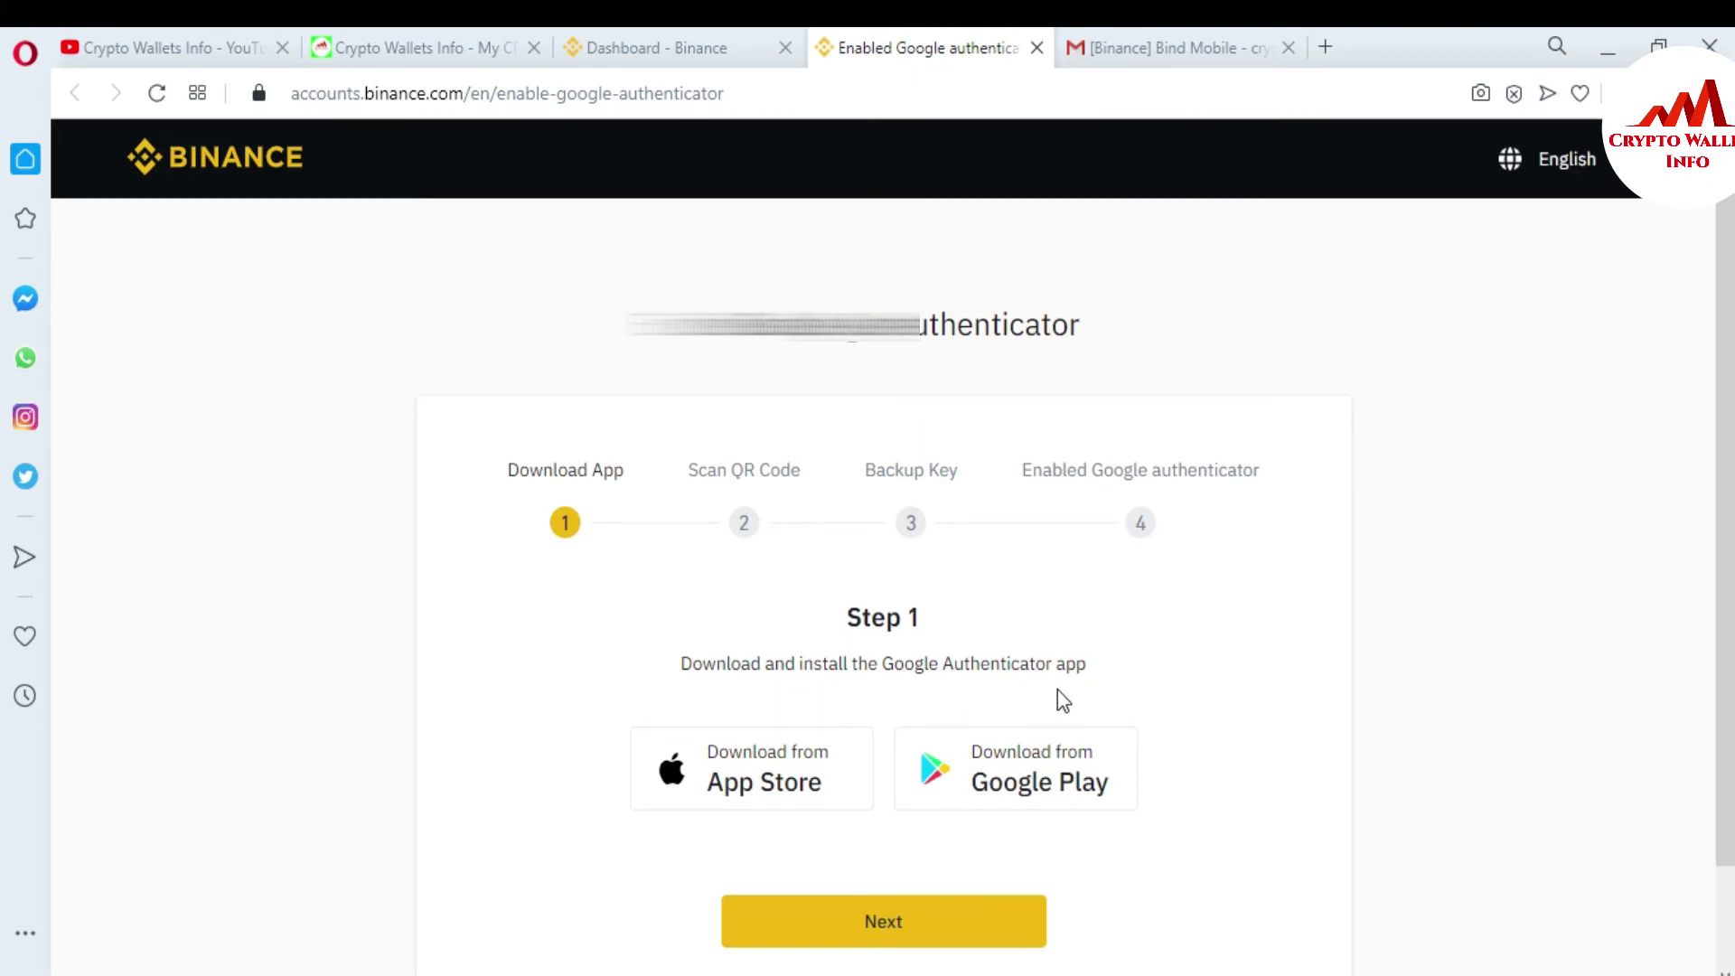
Advance the Google Authenticator wizard from the app download step to the Step 2 QR code
{"action": "scroll", "coordinate": [1058, 691], "scroll_direction": "down", "scroll_amount": 2}
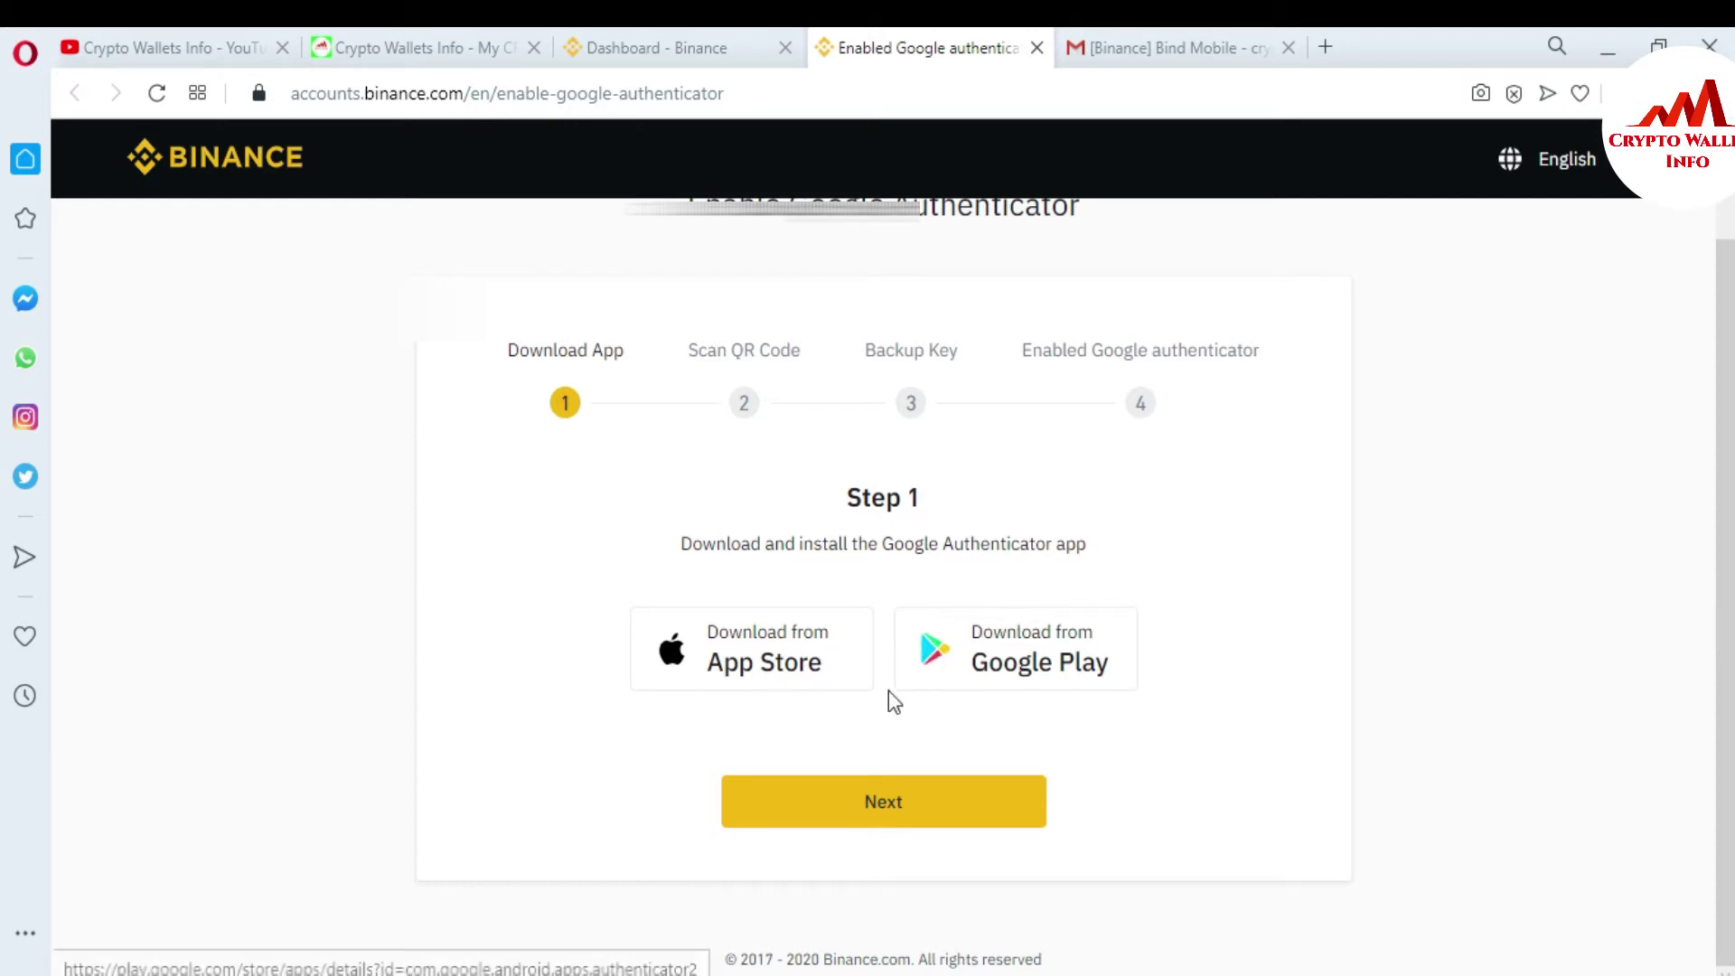
{"action": "left_click", "coordinate": [895, 804]}
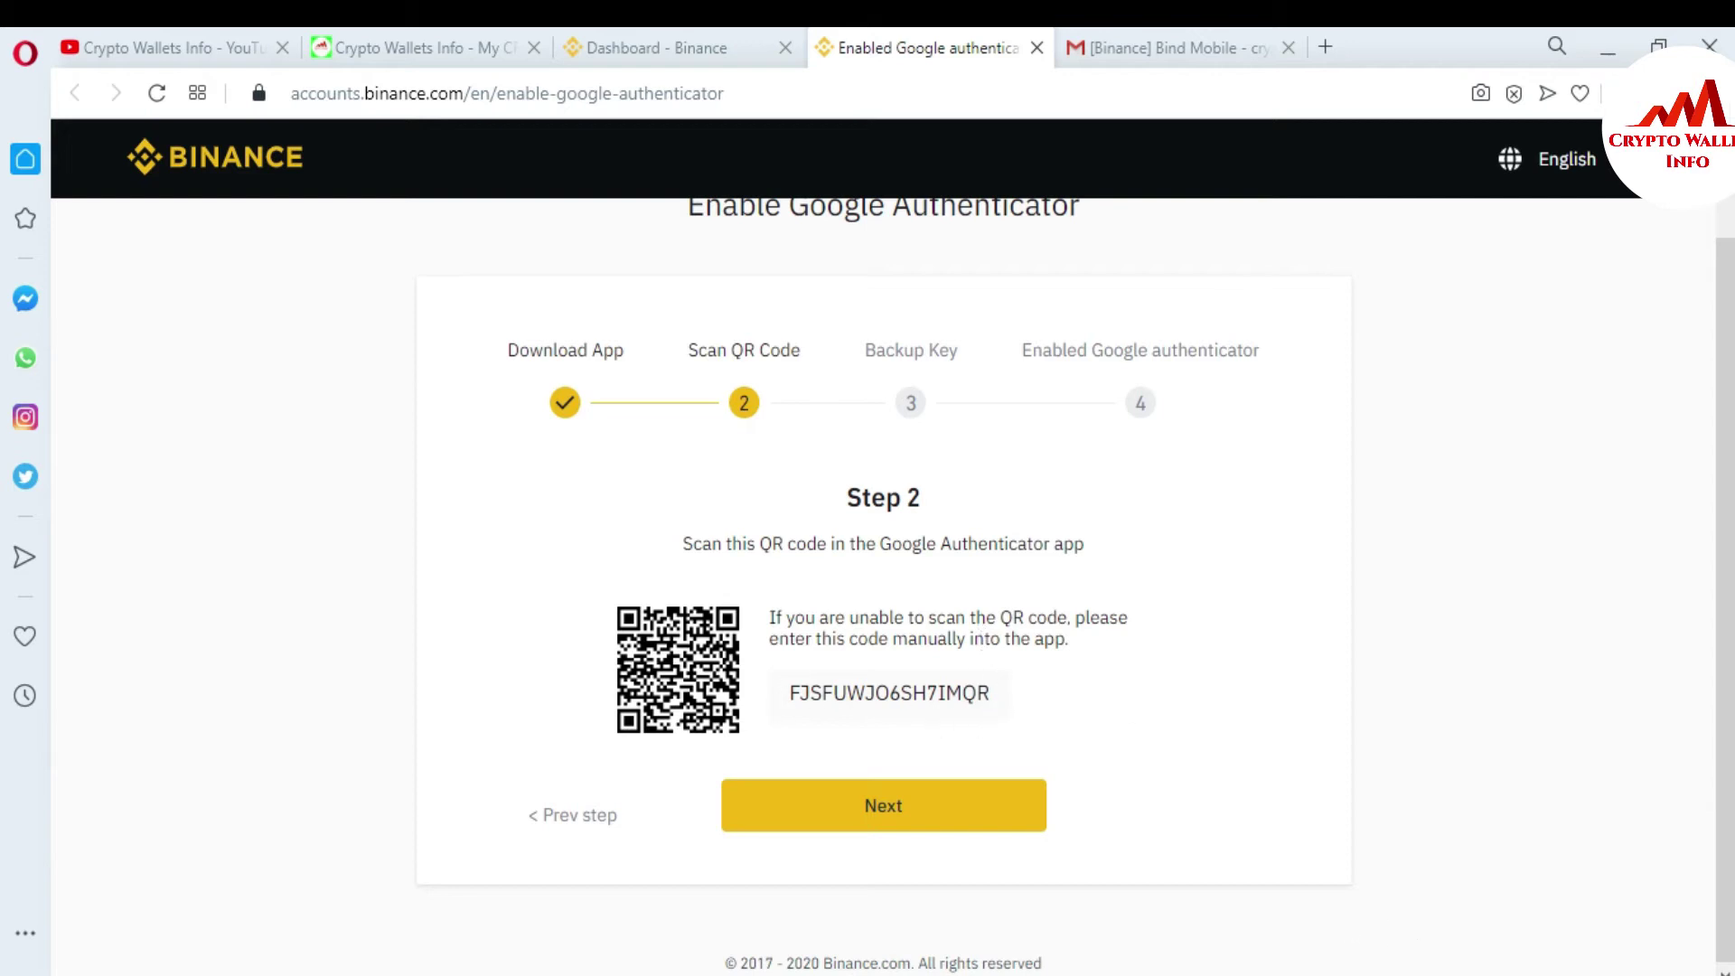
{"action": "key", "text": "Print"}
Capture the QR code setup page with Lightshot and save it to the Desktop as Screenshot_4
{"action": "left_click_drag", "start_coordinate": [293, 183], "coordinate": [1394, 951]}
{"action": "key", "text": "ctrl+c"}
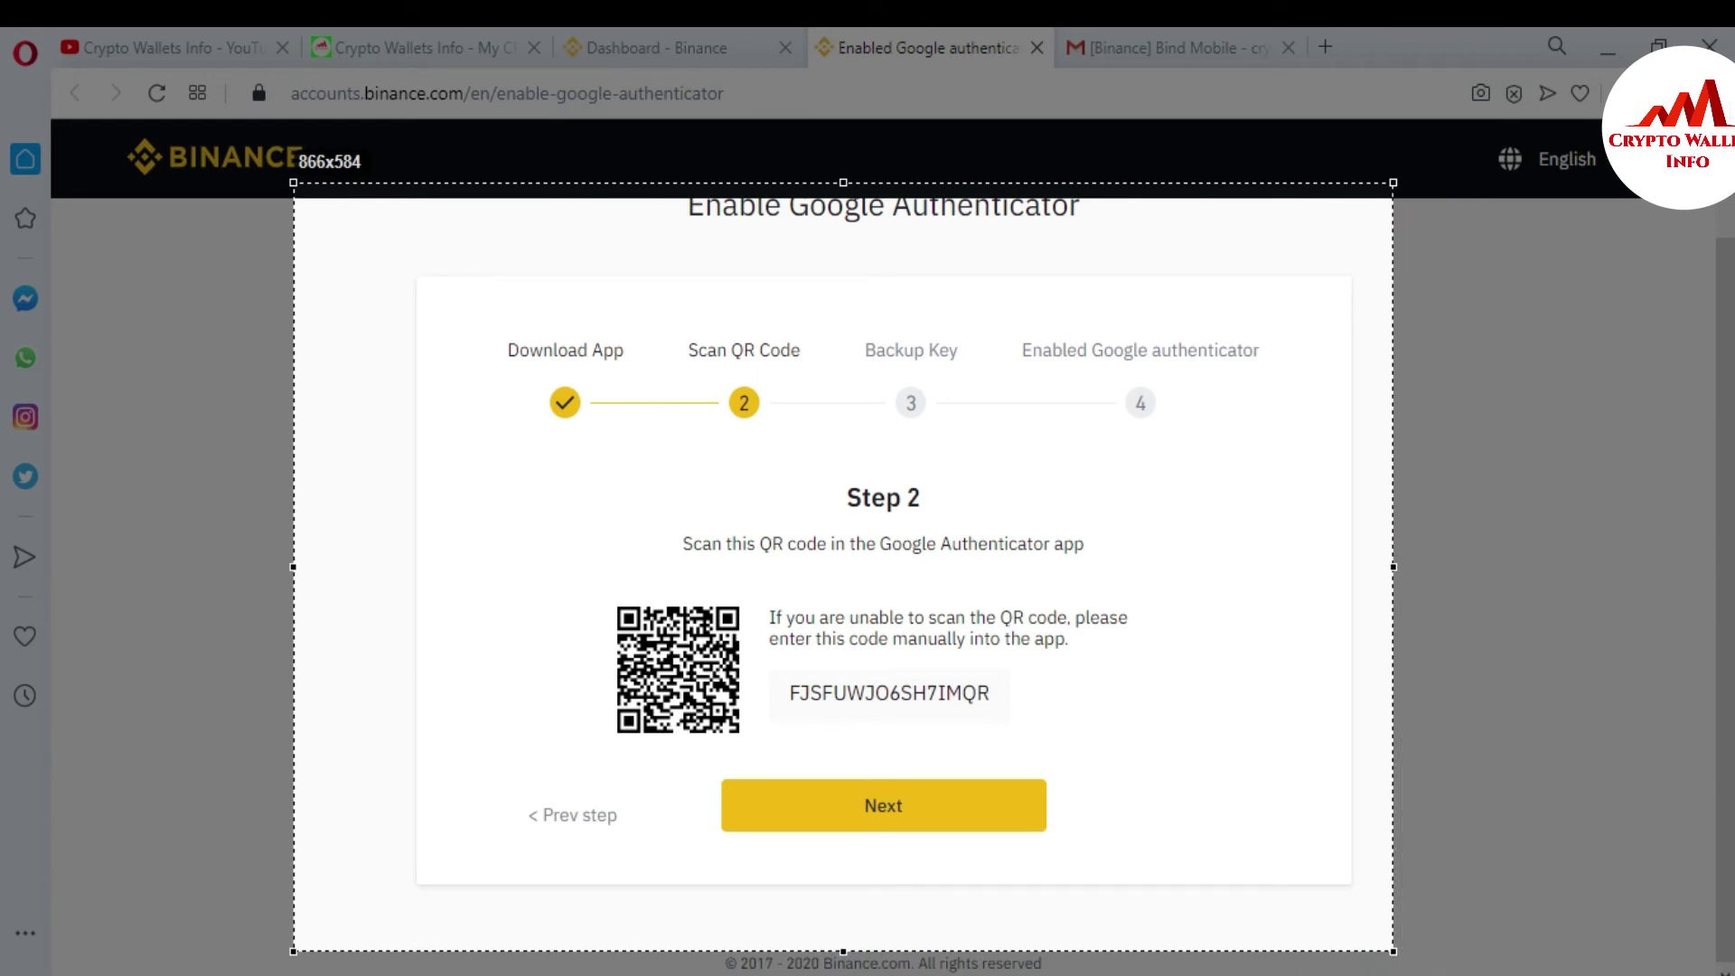
{"action": "key", "text": "ctrl+s"}
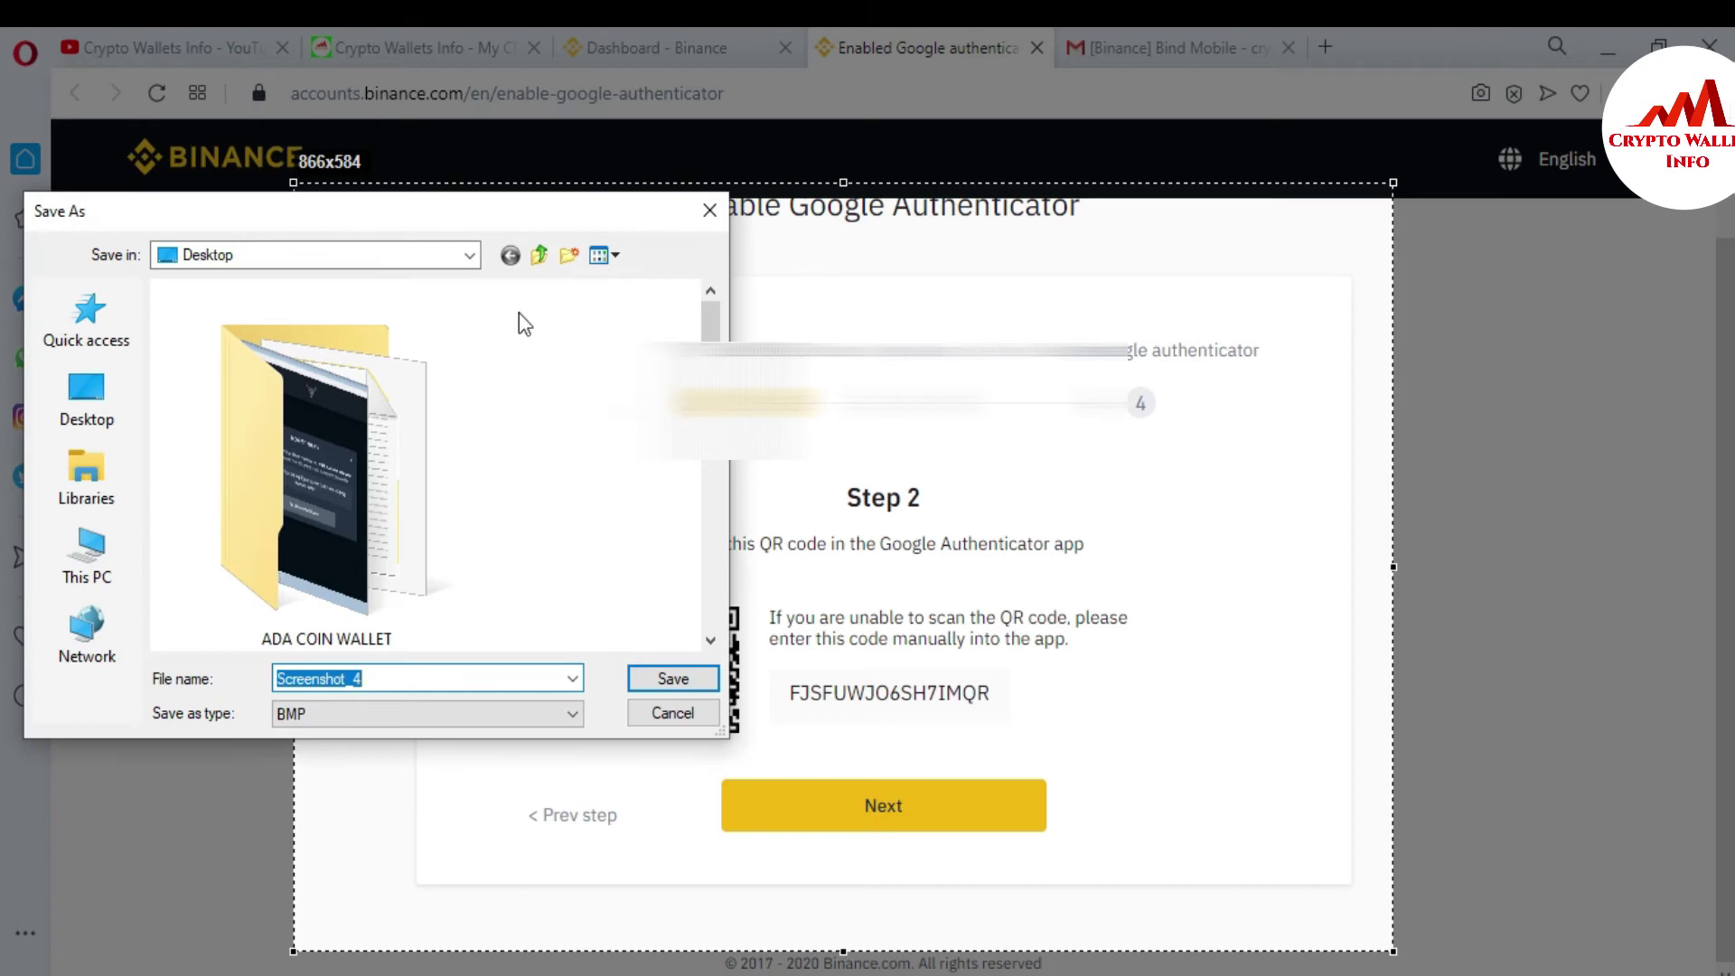
{"action": "left_click", "coordinate": [666, 680]}
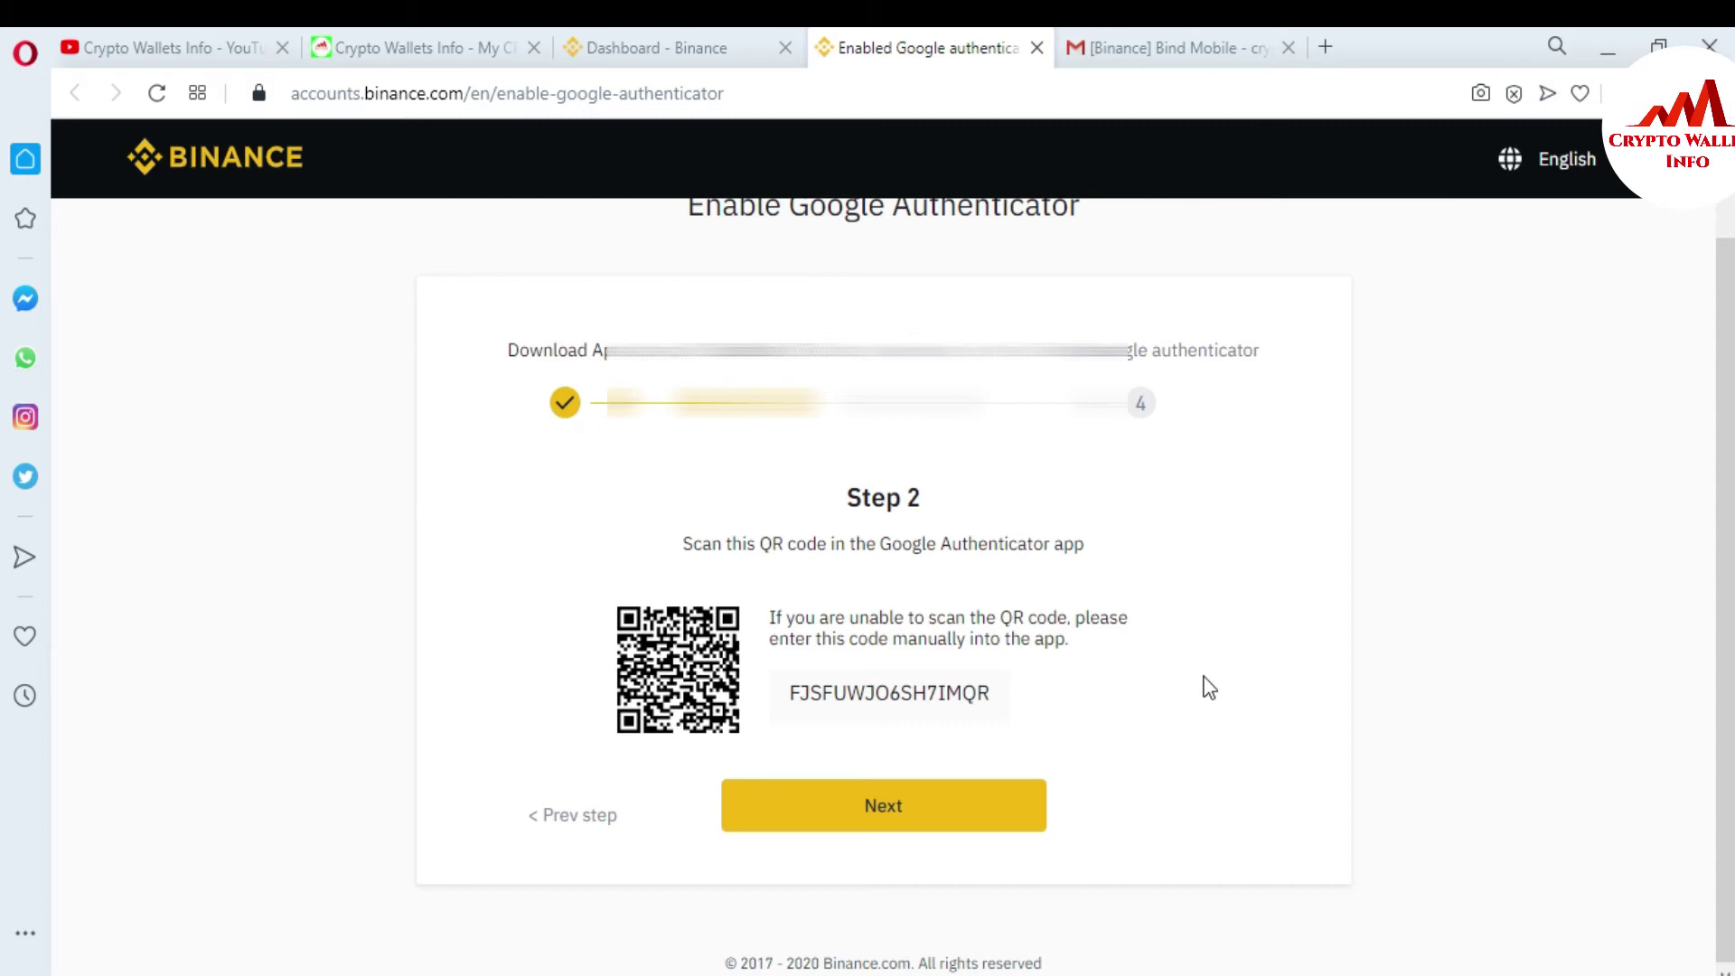
Move the wizard past the QR code and Backup Key steps to Step 4
{"action": "left_click", "coordinate": [930, 807]}
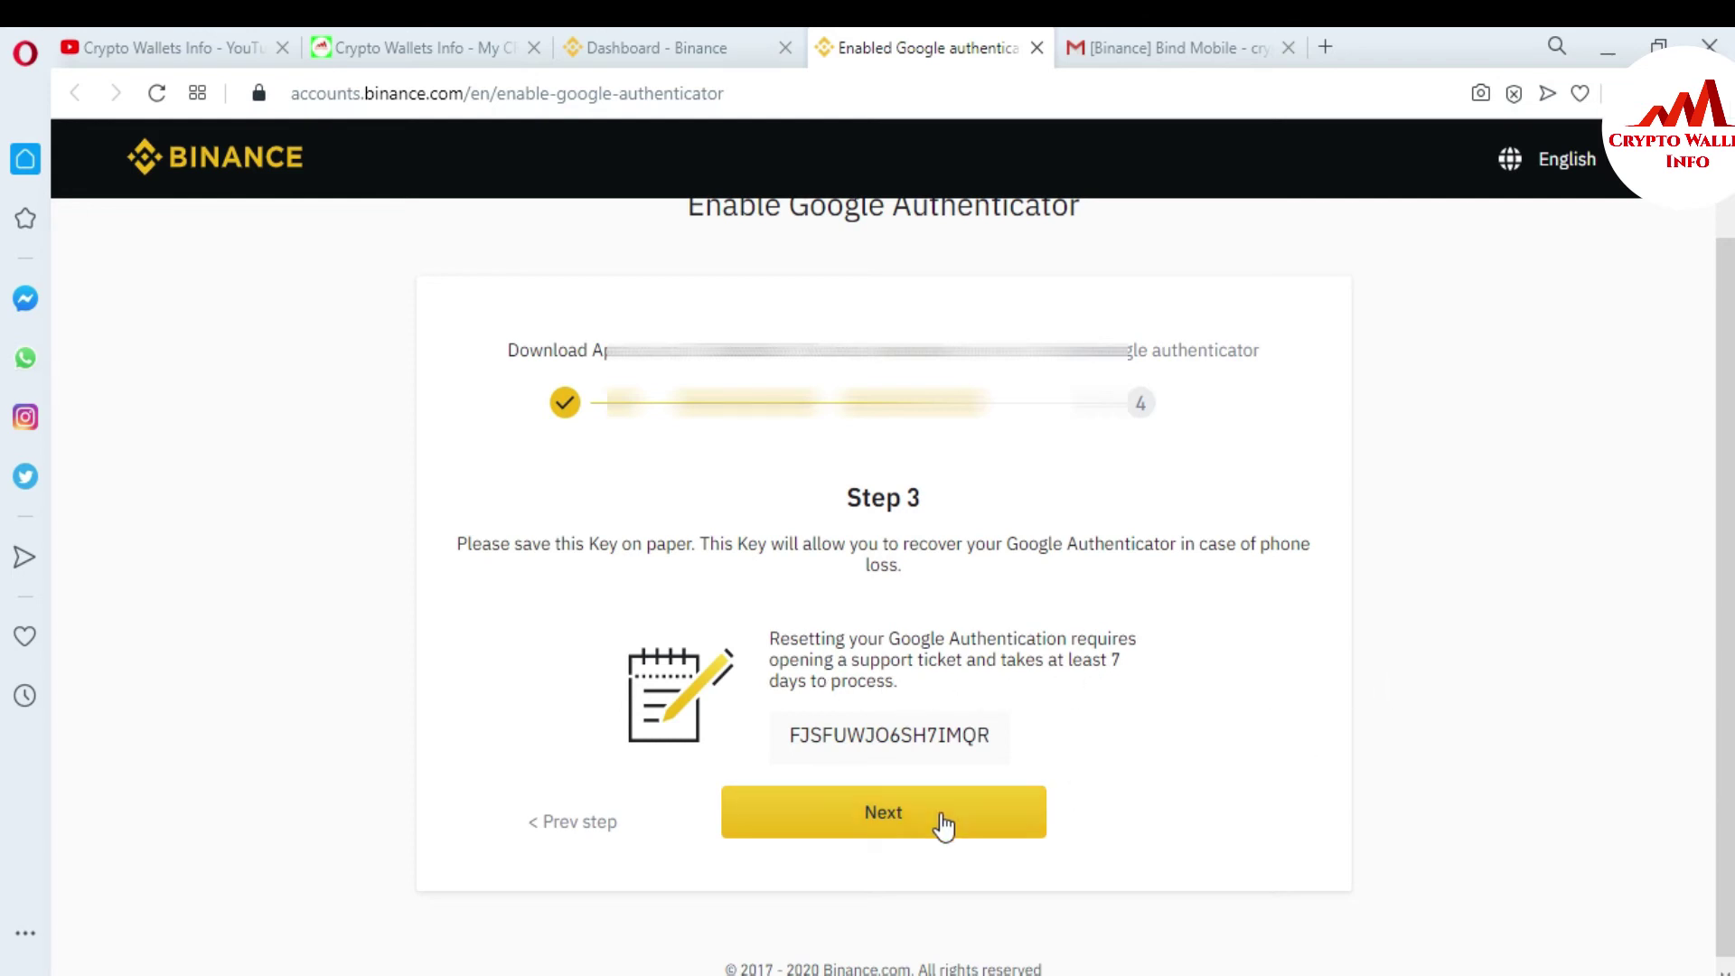
{"action": "left_click", "coordinate": [886, 833]}
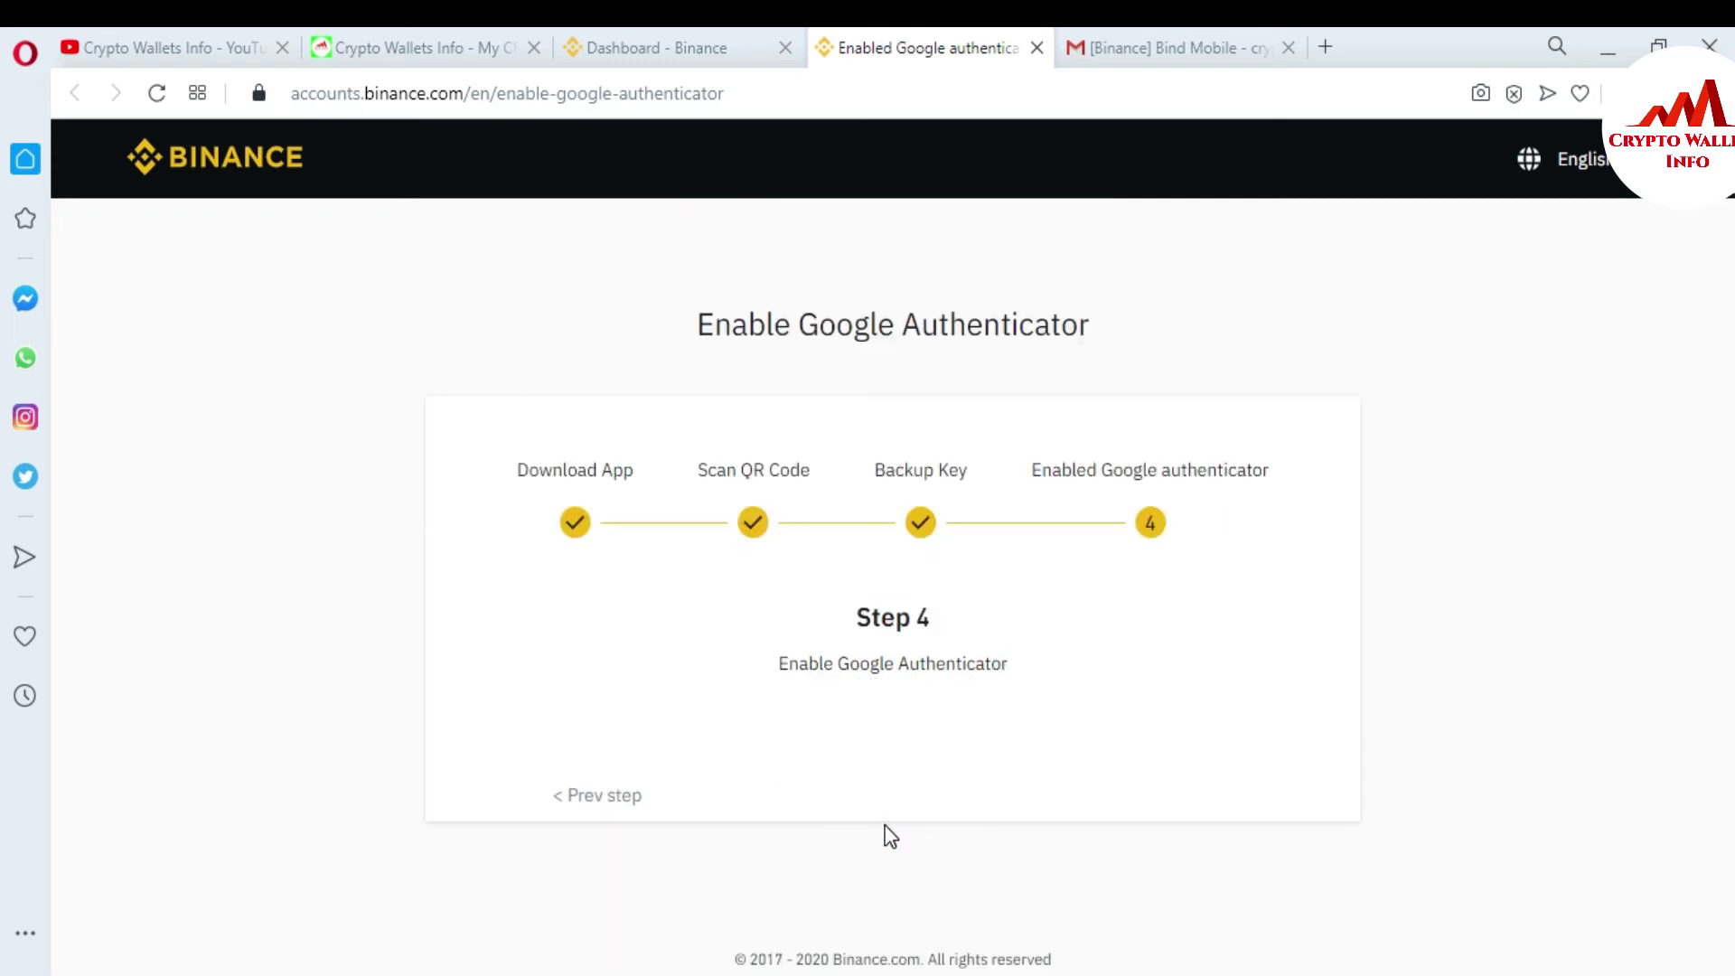
Request and enter the SMS phone verification code, then have the e-mail code sent and check Gmail
{"action": "scroll", "coordinate": [11, 562], "scroll_direction": "down", "scroll_amount": 3}
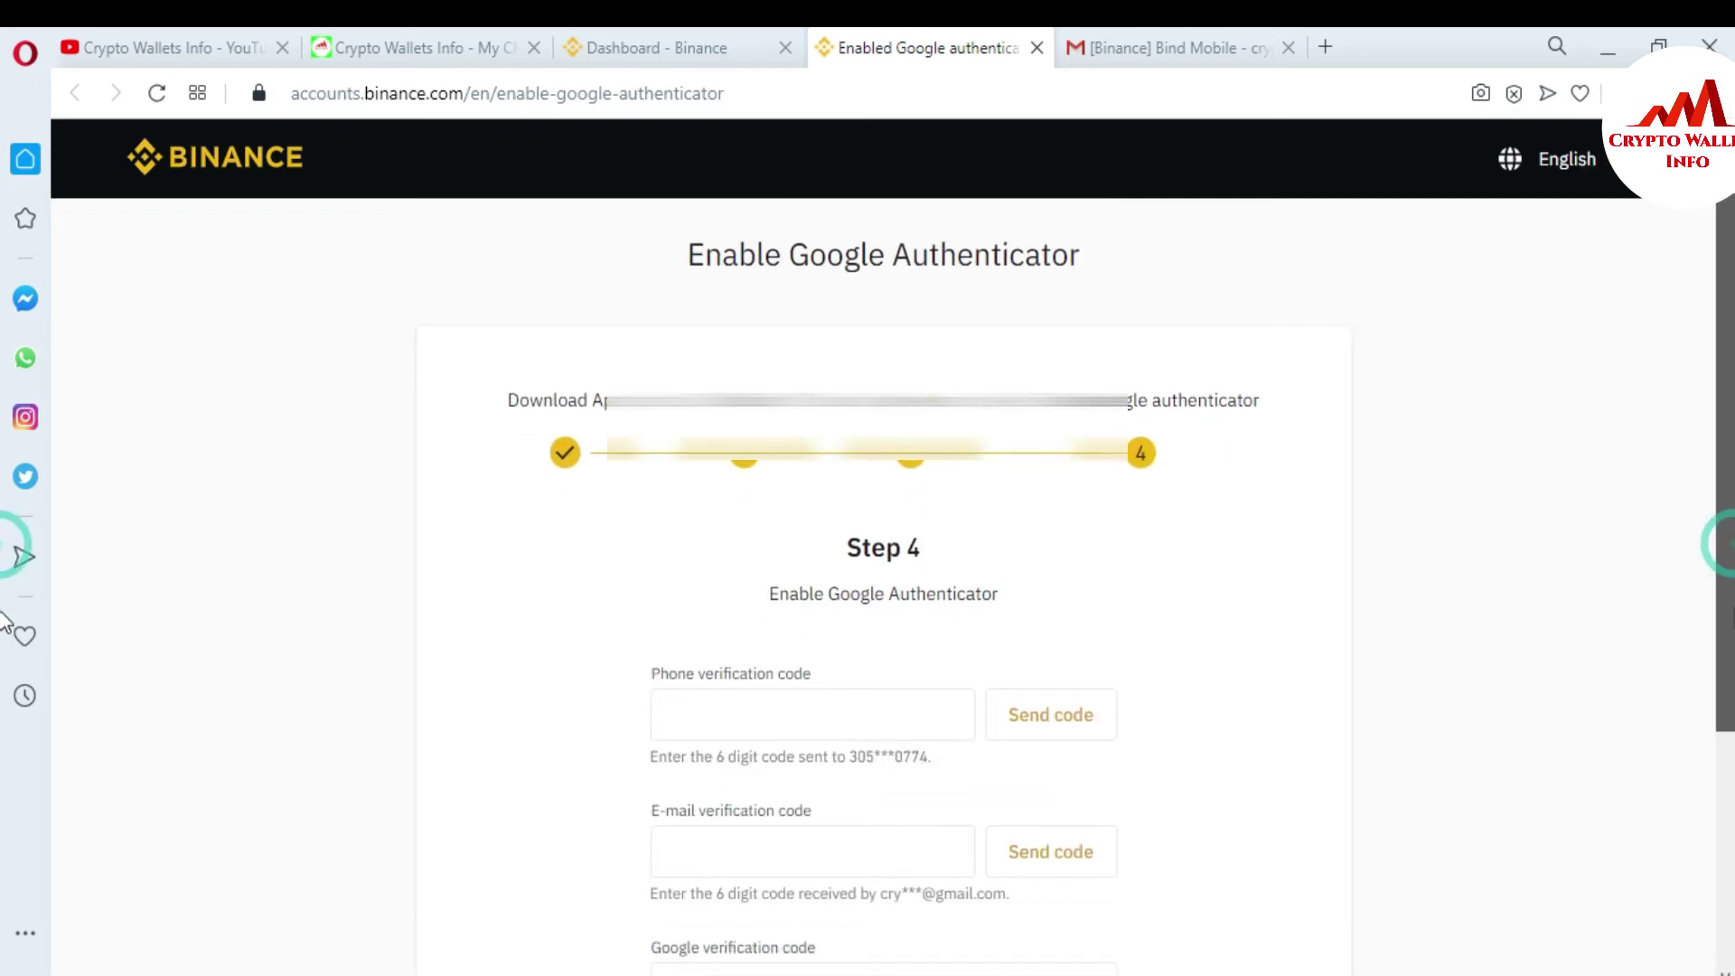
{"action": "left_click", "coordinate": [769, 524]}
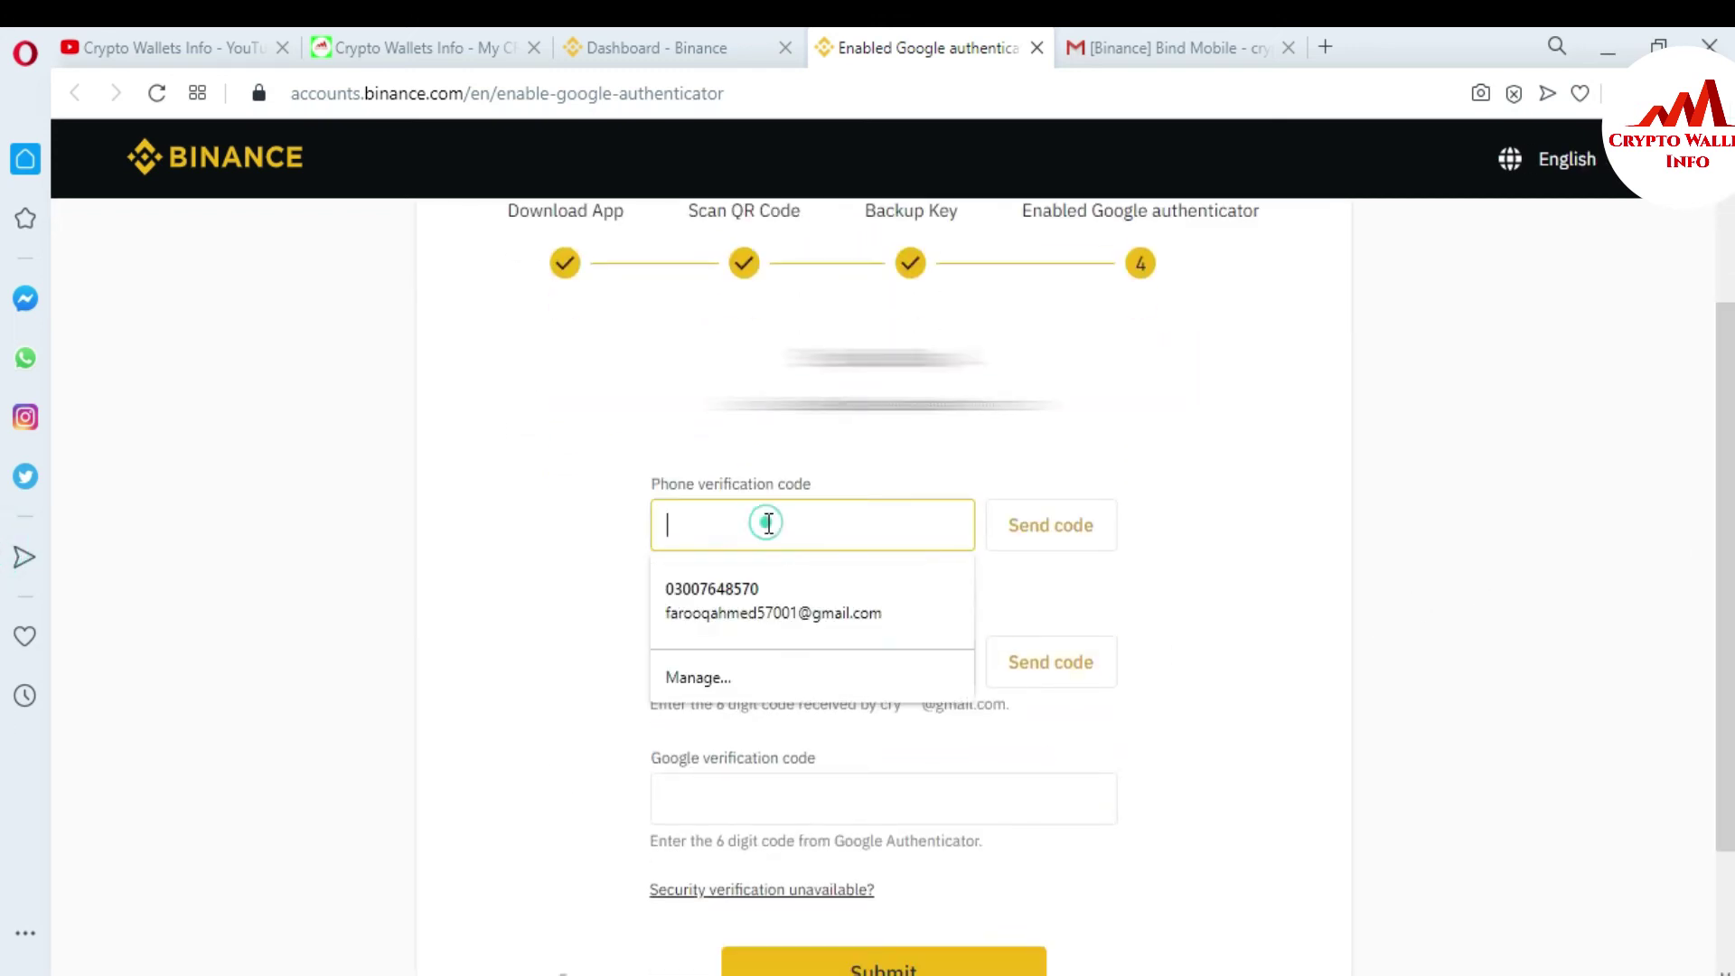
{"action": "left_click", "coordinate": [1299, 628]}
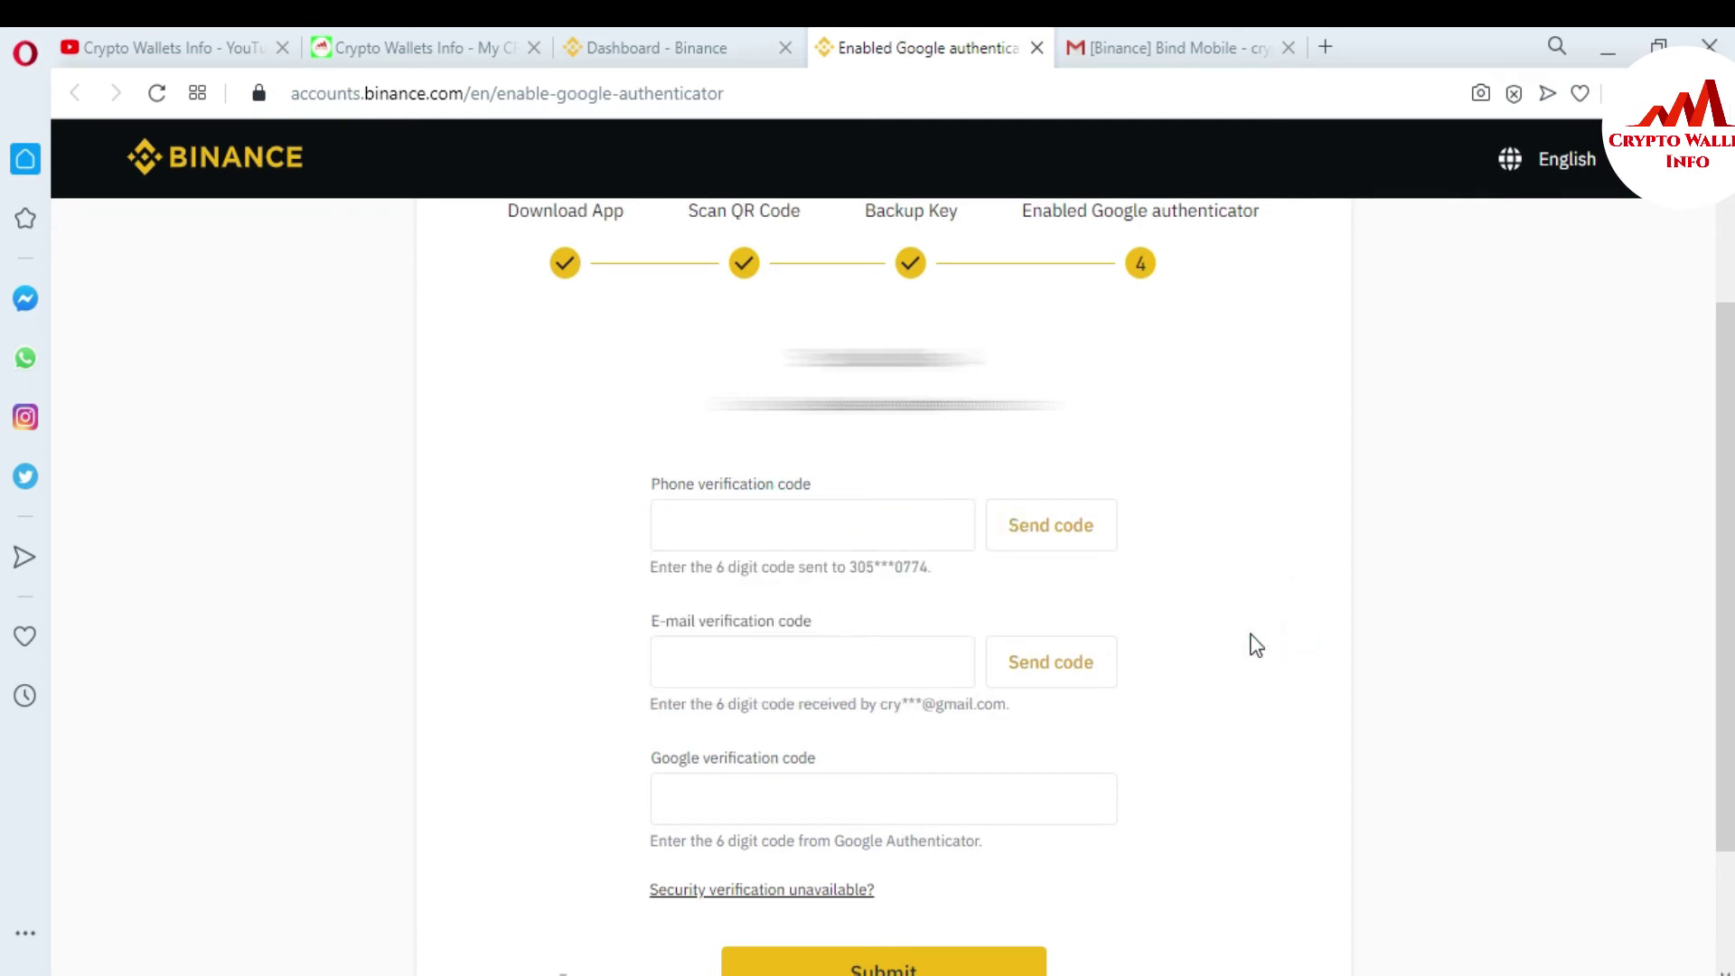
{"action": "left_click", "coordinate": [853, 802]}
{"action": "left_click", "coordinate": [1166, 602]}
{"action": "left_click", "coordinate": [1064, 523]}
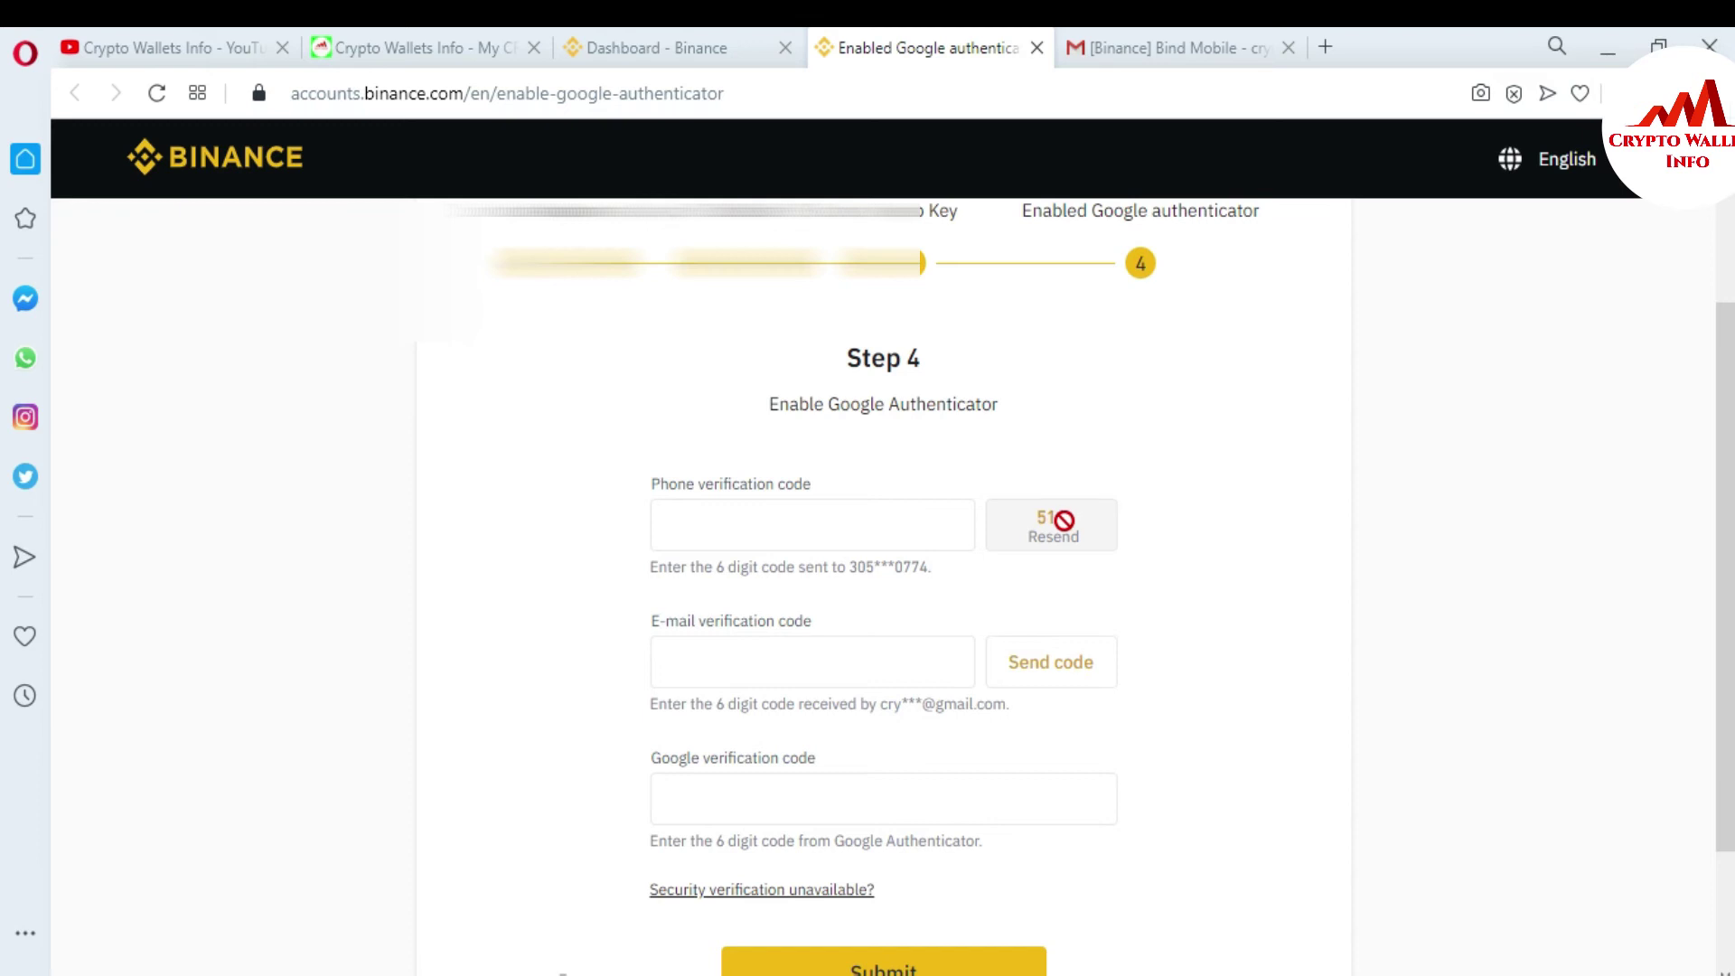
{"action": "left_click", "coordinate": [940, 534]}
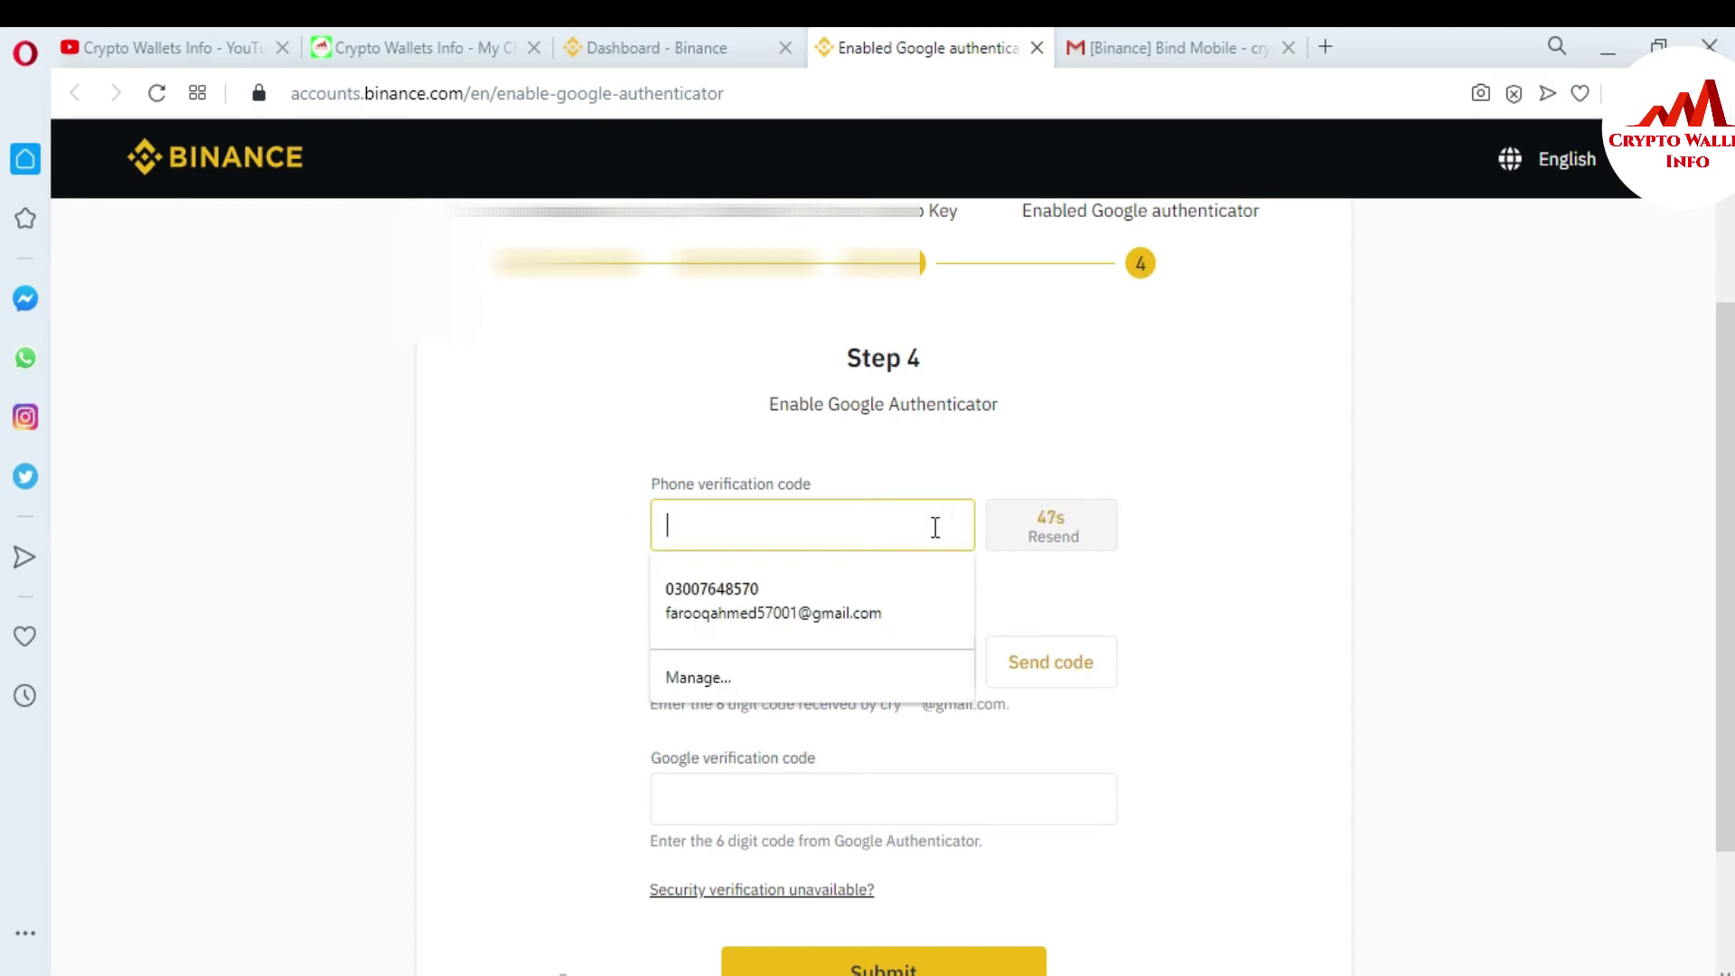
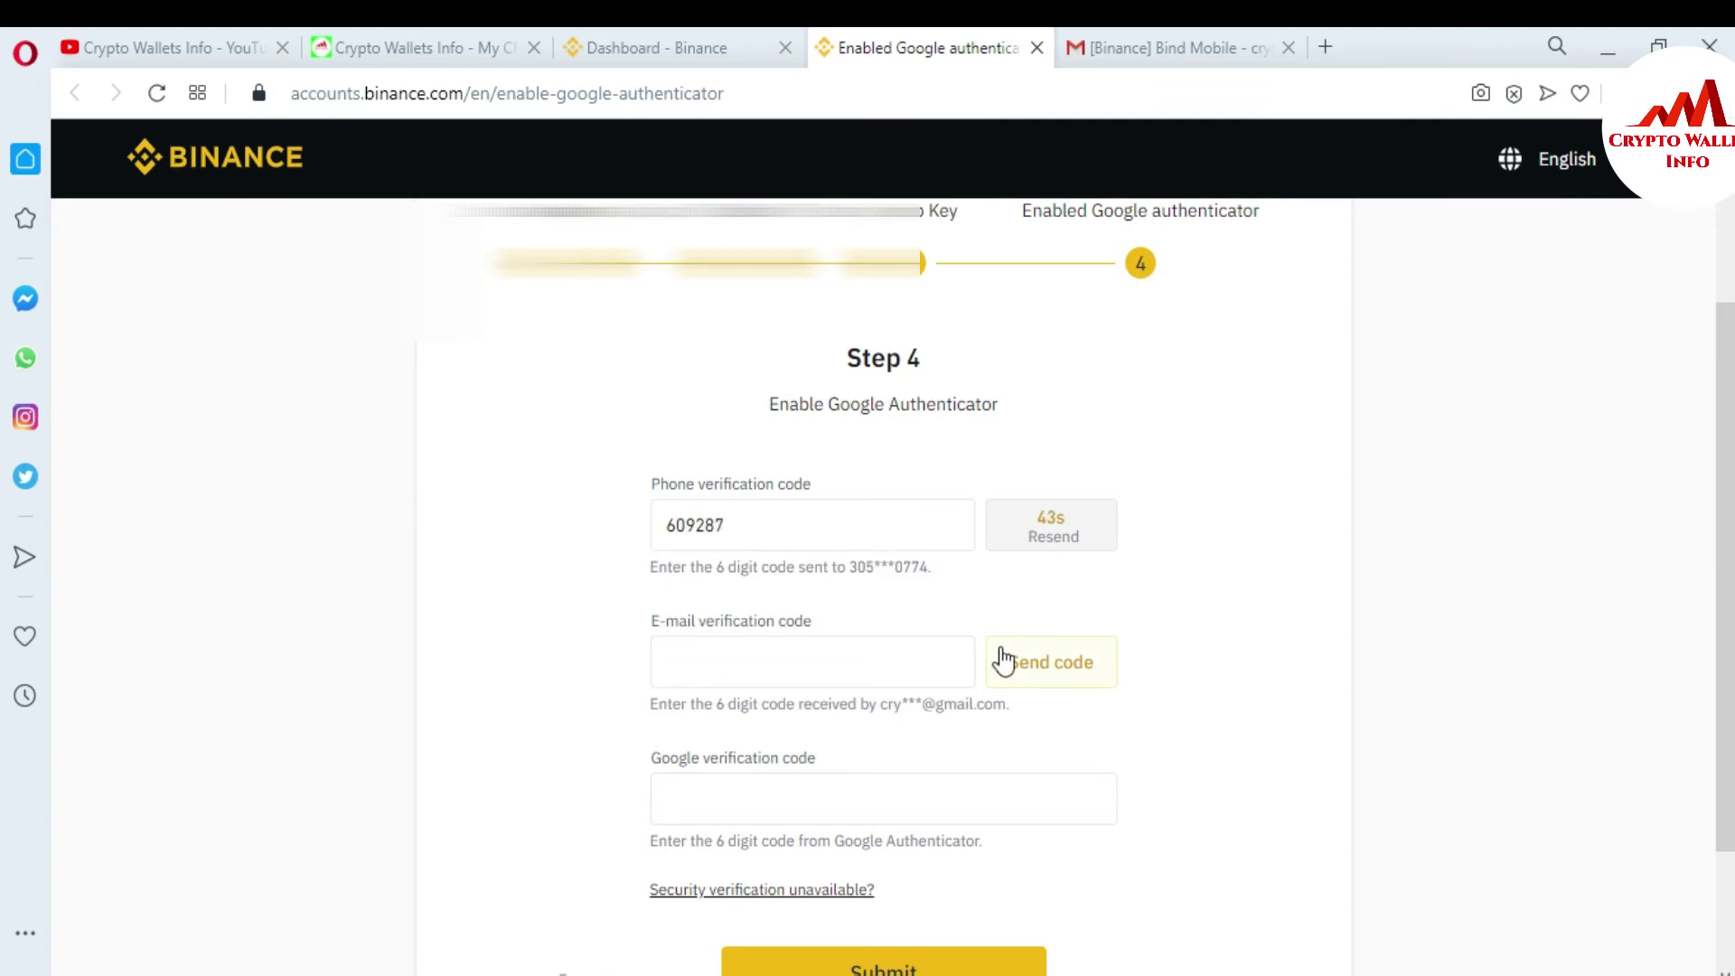
{"action": "left_click", "coordinate": [1016, 660]}
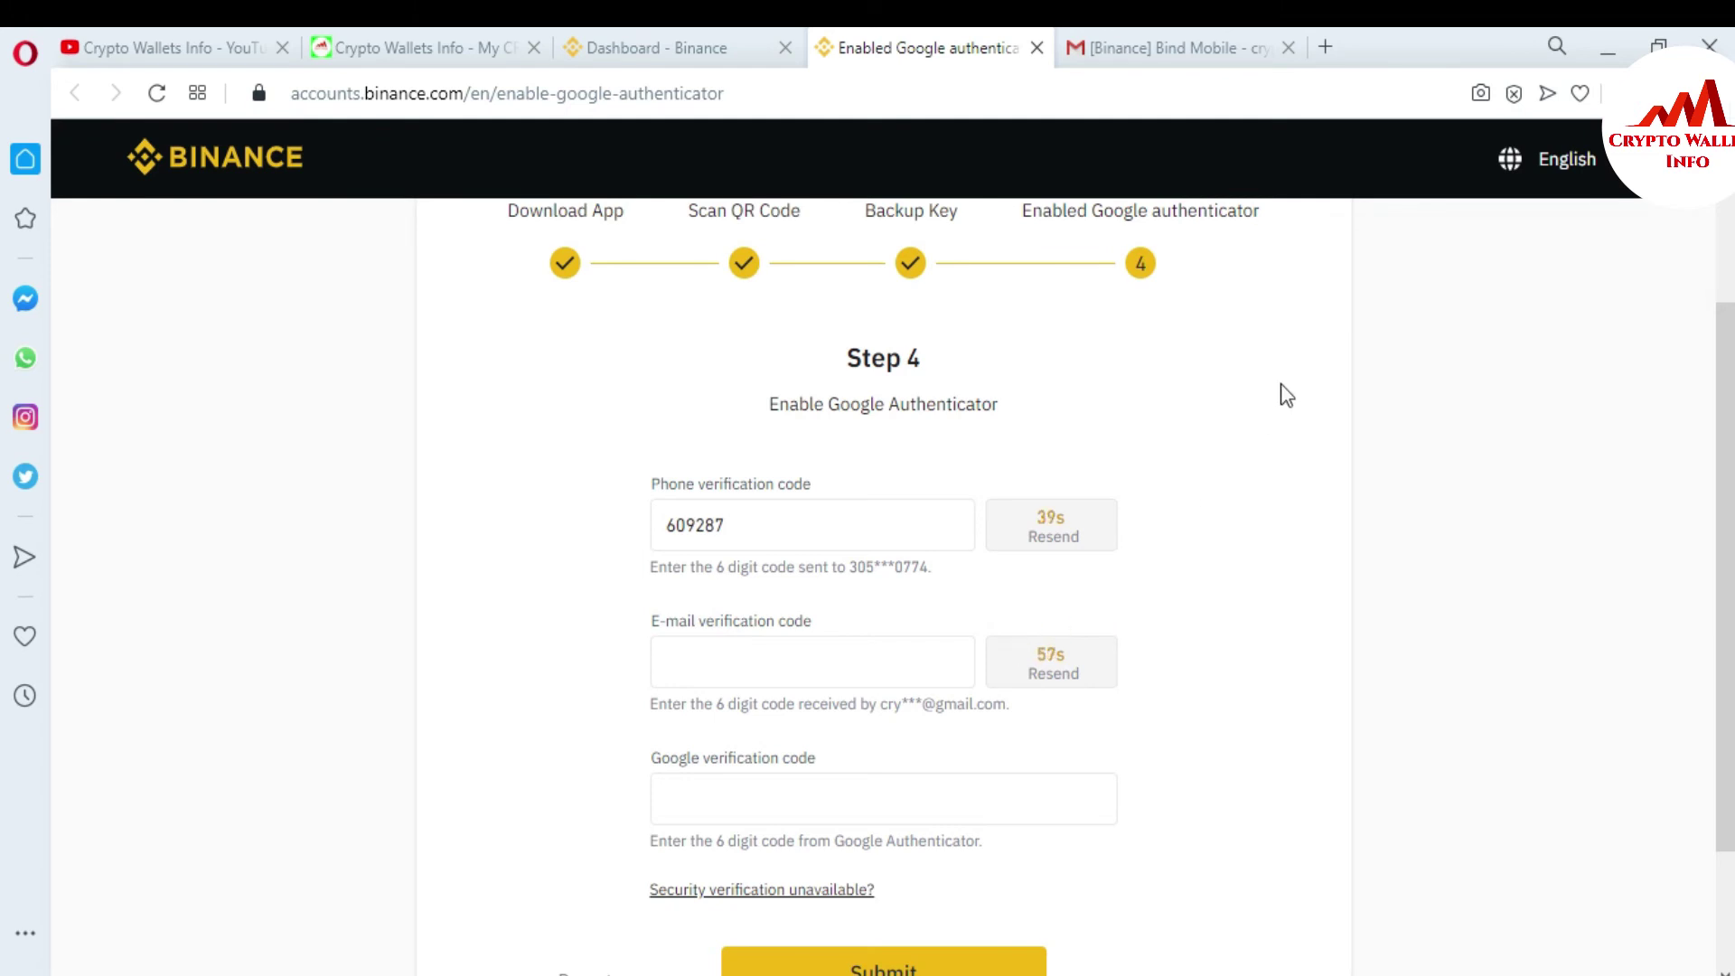
{"action": "left_click", "coordinate": [1114, 36]}
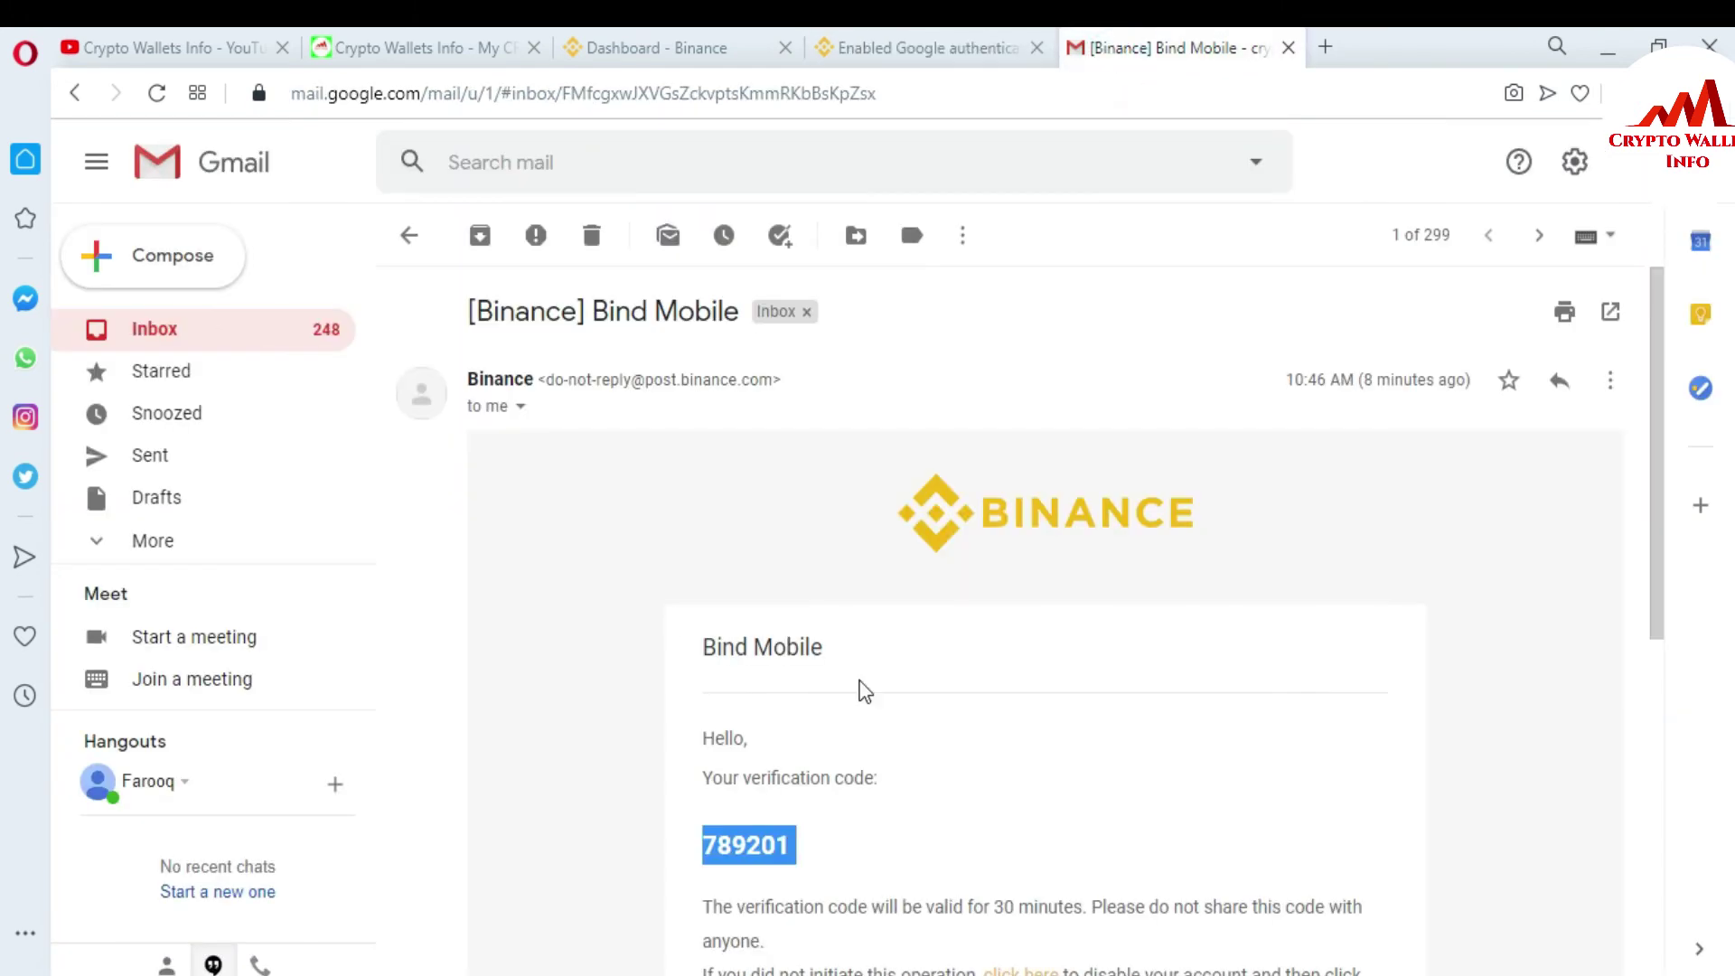
Copy the code from the '[Binance] Bind Google 2FA' e-mail and return to Binance's e-mail code field
{"action": "left_click", "coordinate": [154, 327]}
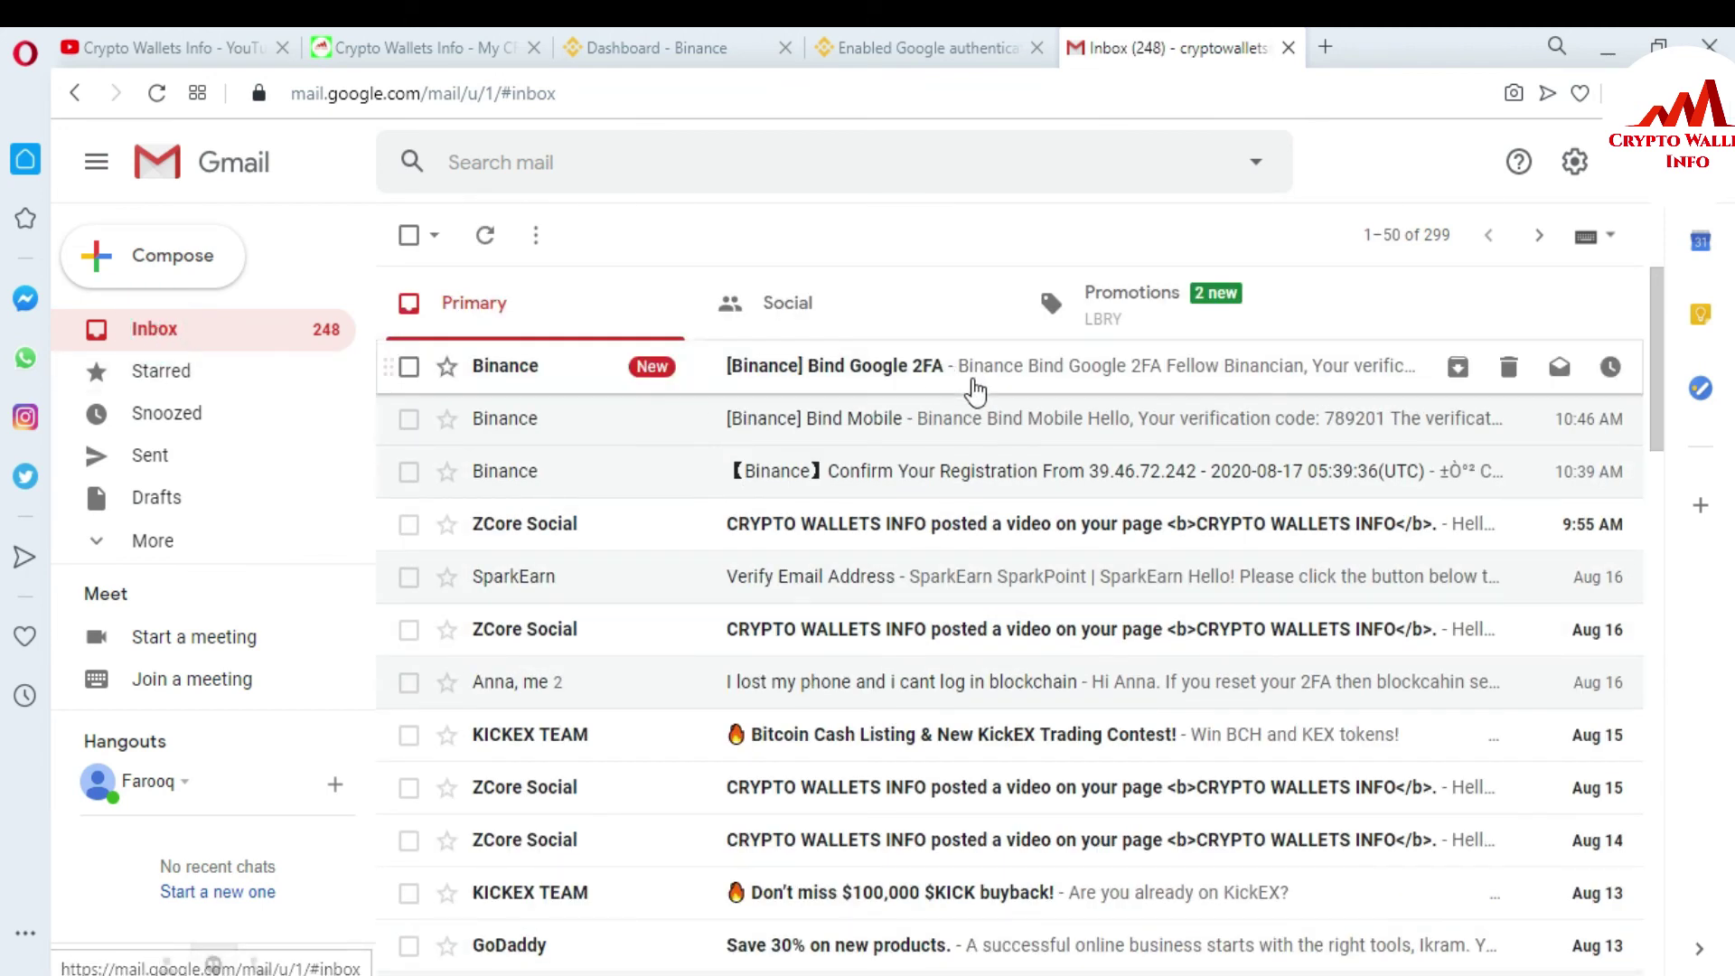
{"action": "left_click", "coordinate": [927, 371]}
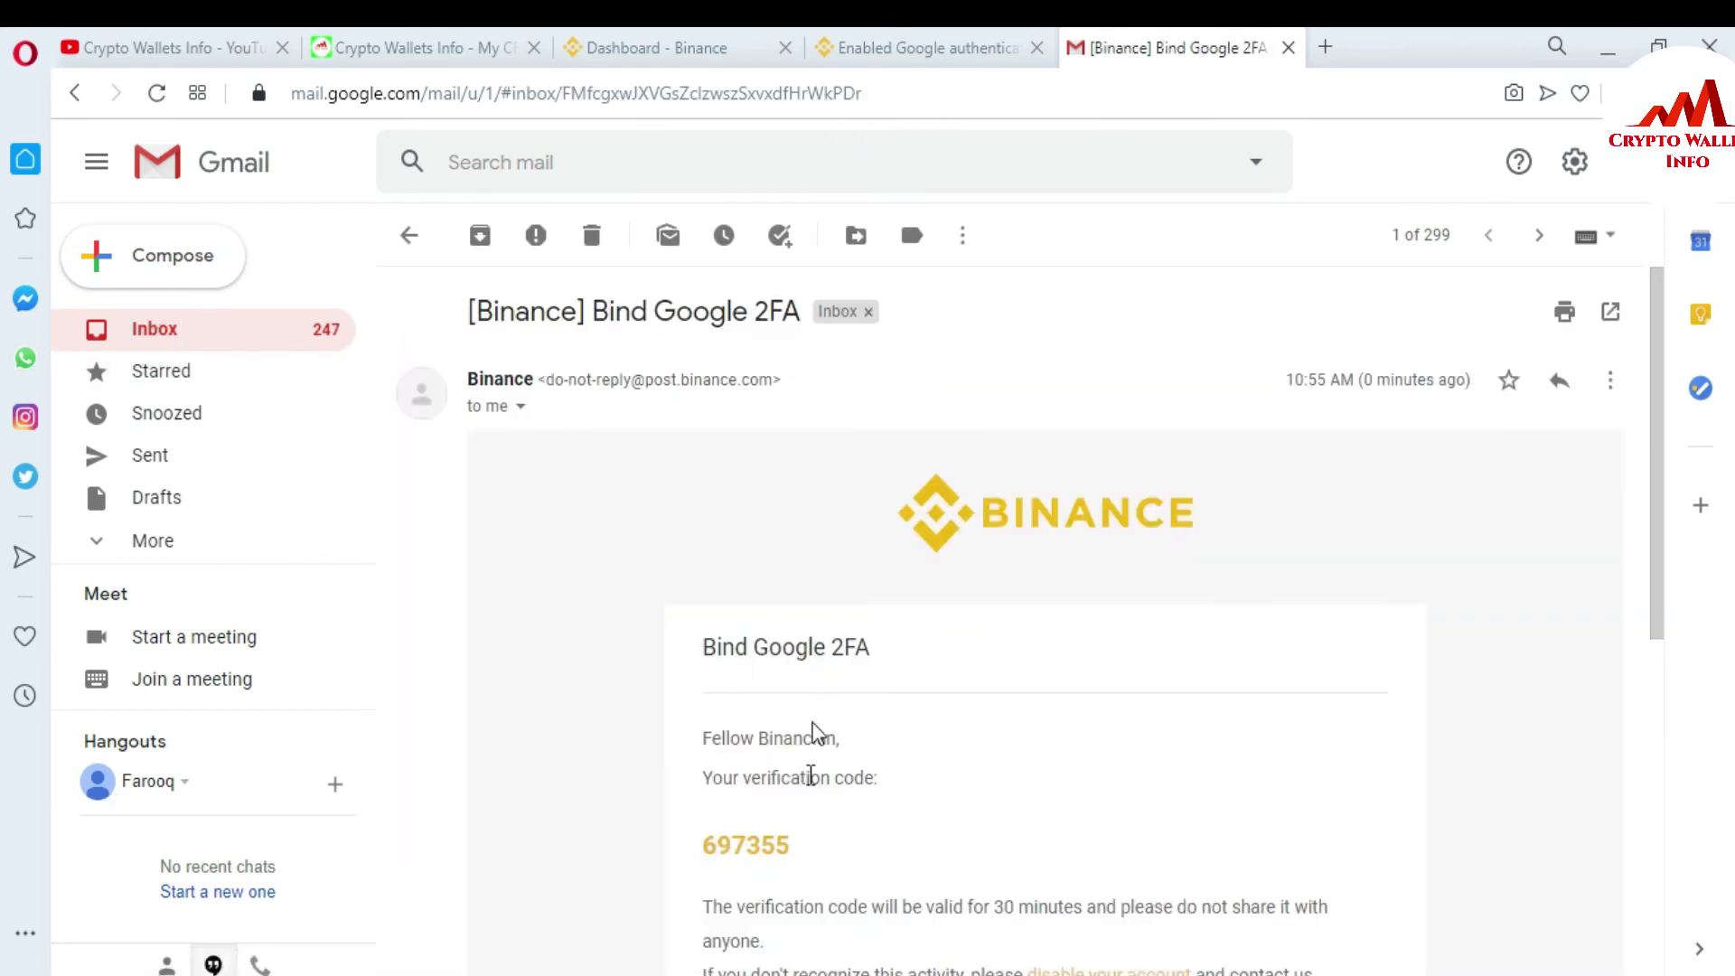
{"action": "mouse_move", "coordinate": [797, 844]}
{"action": "left_mouse_down"}
{"action": "mouse_move", "coordinate": [707, 833]}
{"action": "mouse_move", "coordinate": [795, 850]}
{"action": "left_mouse_up"}
{"action": "key", "text": "ctrl+c"}
{"action": "left_click", "coordinate": [706, 833]}
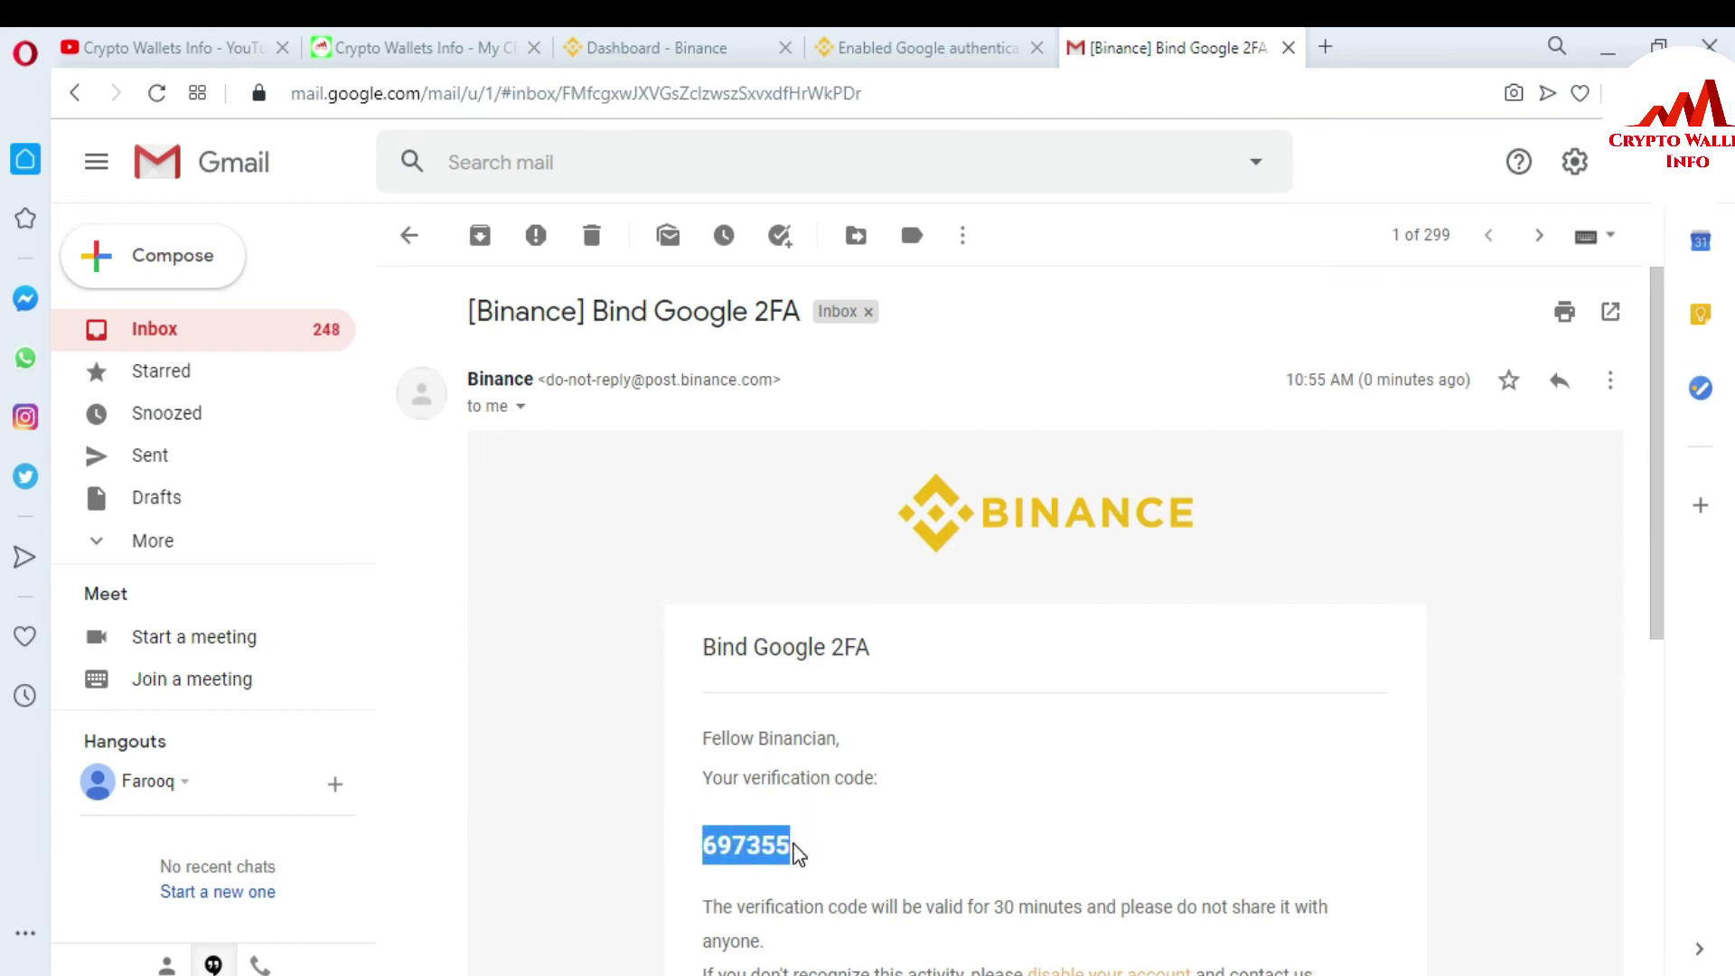
{"action": "left_click", "coordinate": [898, 36]}
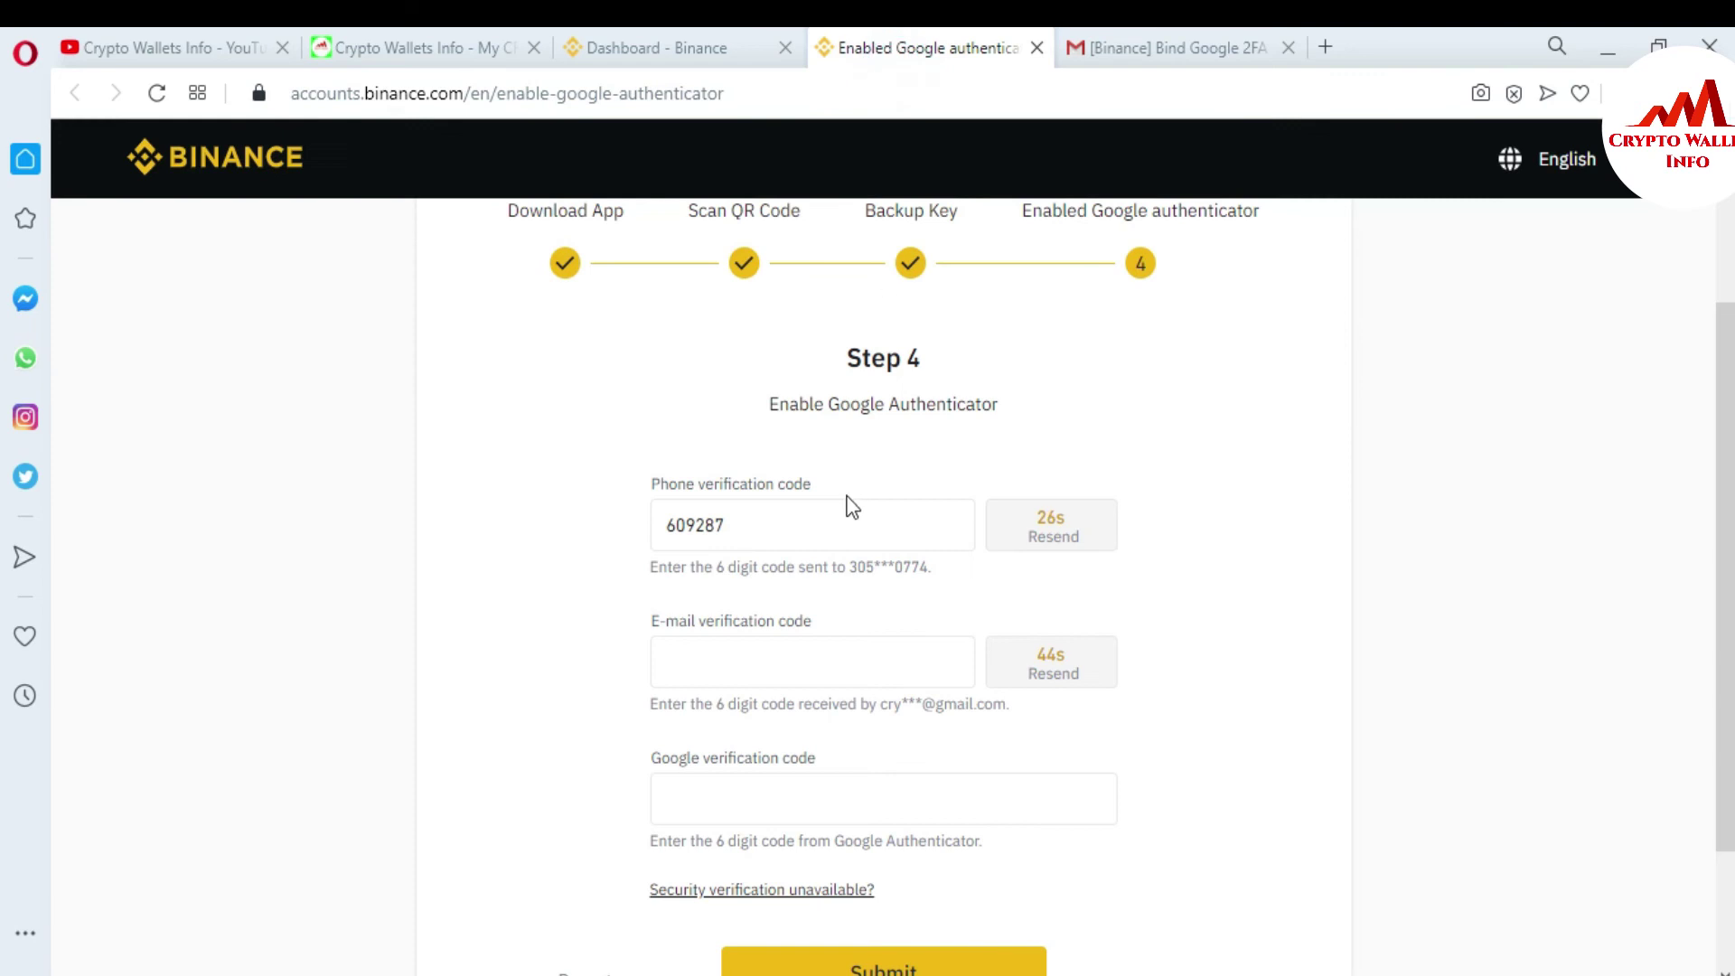
{"action": "left_click", "coordinate": [796, 664]}
Paste the e-mail code, enter the current Google Authenticator code, and submit the verification form
{"action": "key", "text": "ctrl+v"}
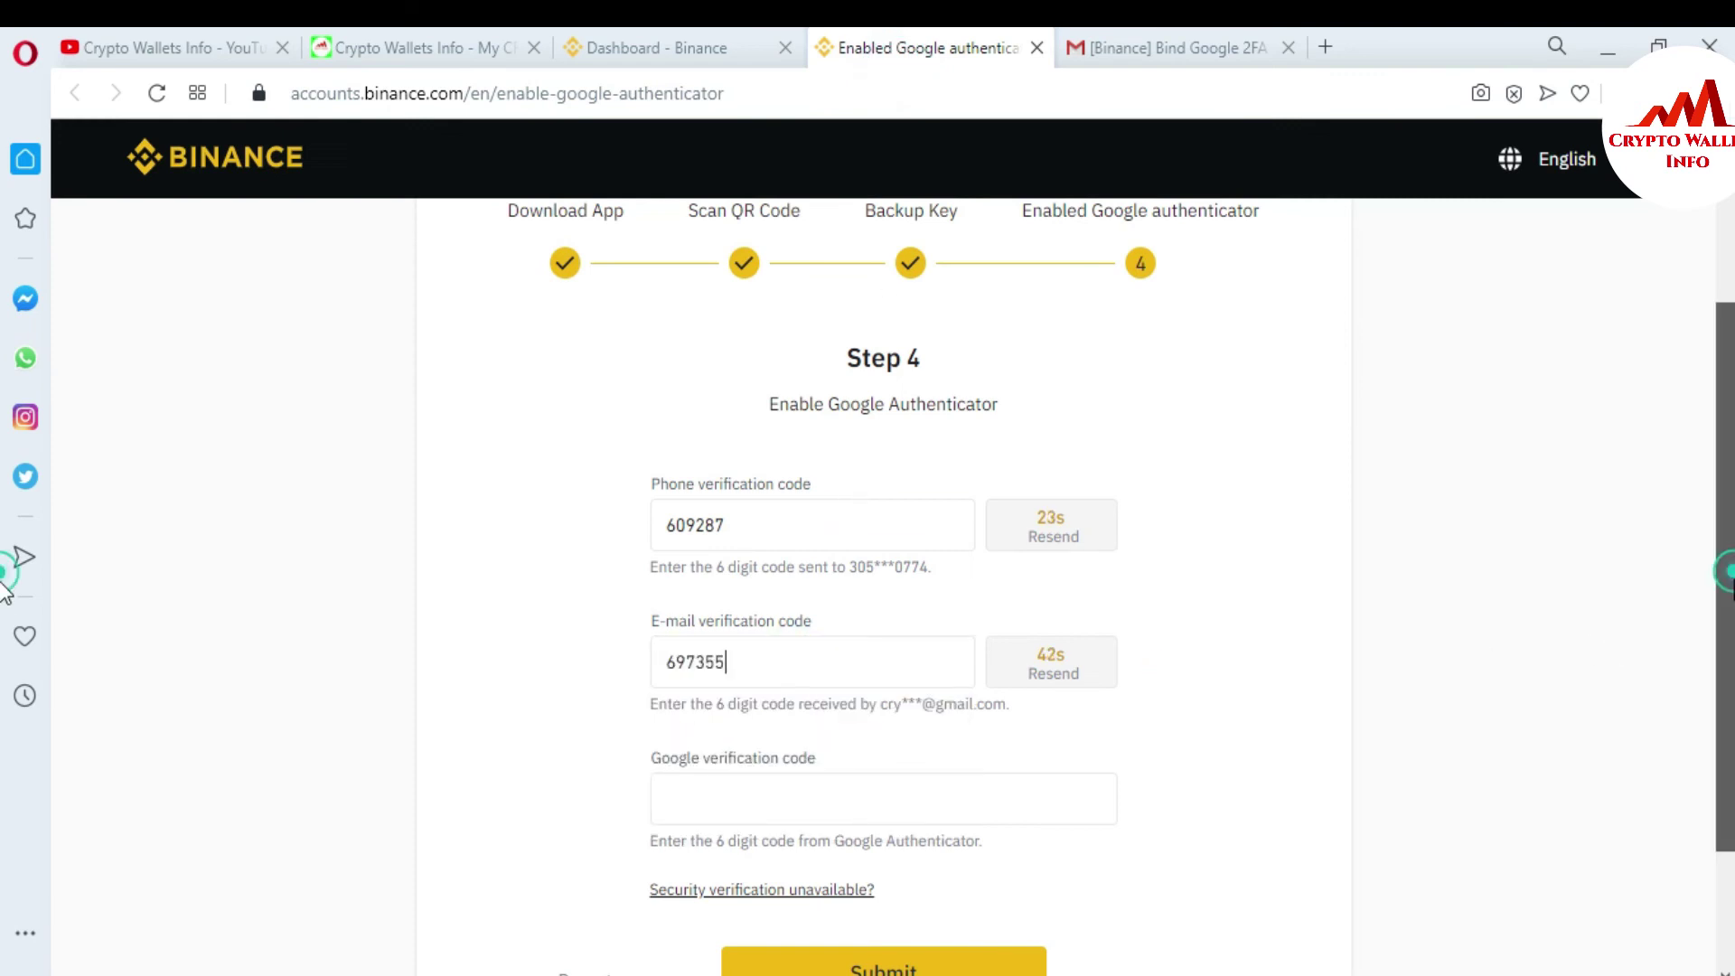
{"action": "scroll", "coordinate": [13, 578], "scroll_direction": "down", "scroll_amount": 2}
{"action": "left_click", "coordinate": [943, 643]}
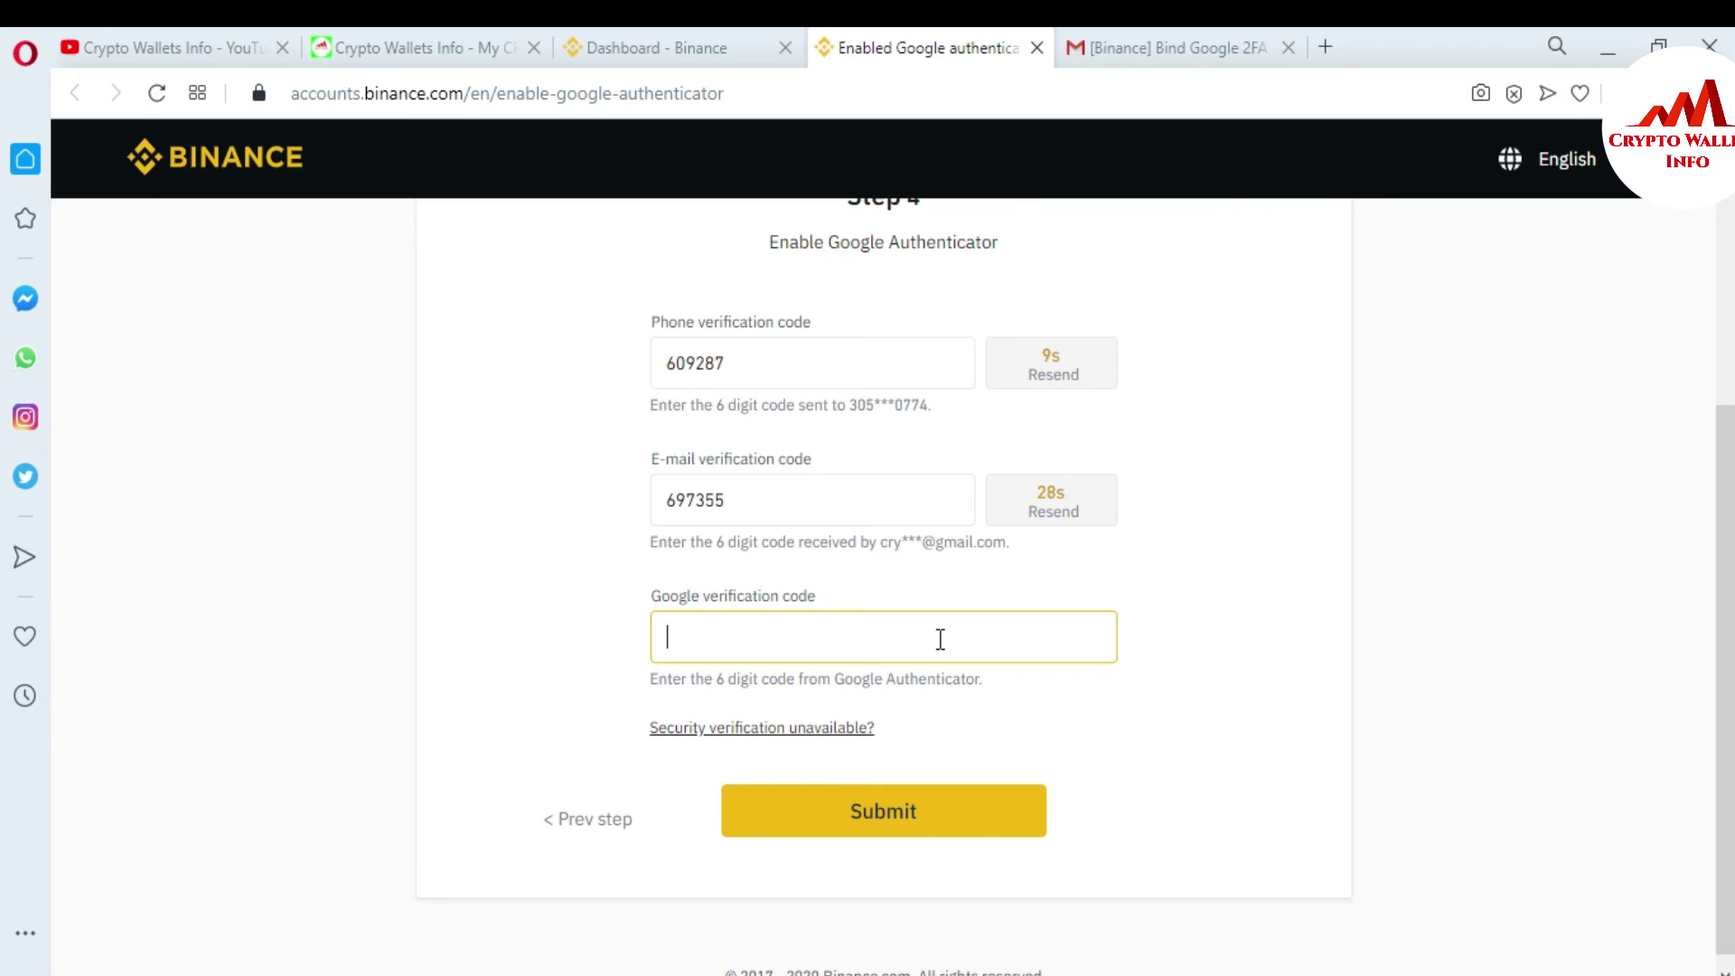
{"action": "left_click", "coordinate": [885, 809]}
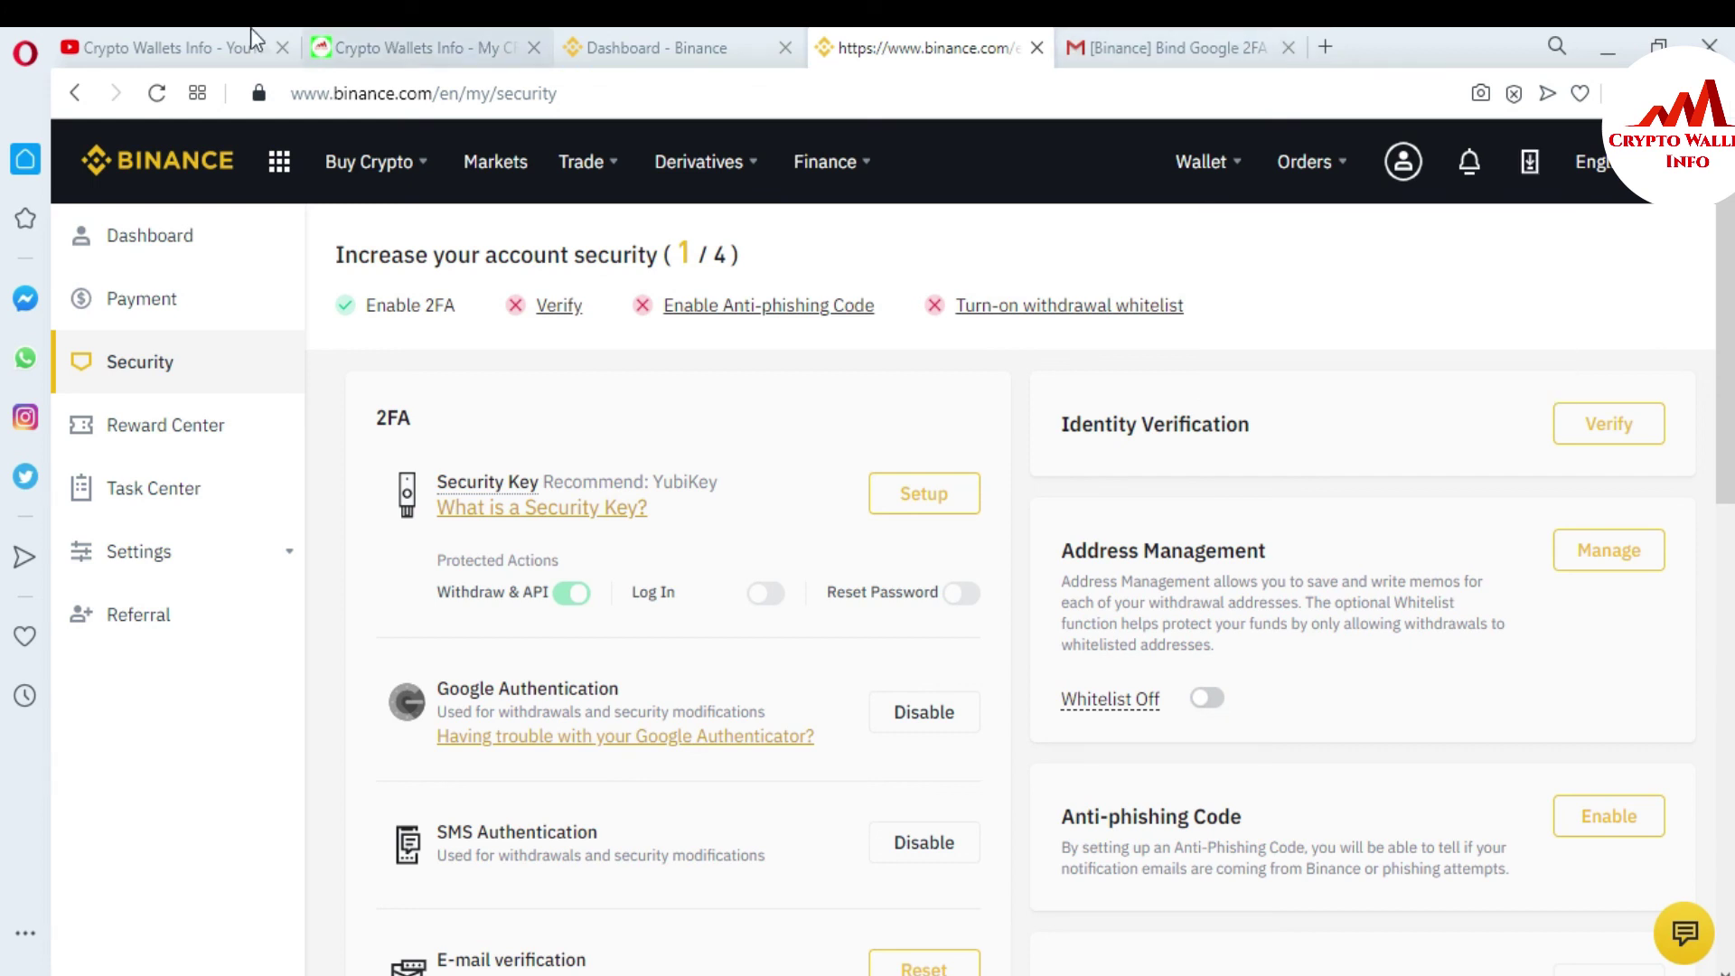
Switch from the YouTube tab to the Crypto Wallets Info website tab
{"action": "left_click", "coordinate": [63, 41]}
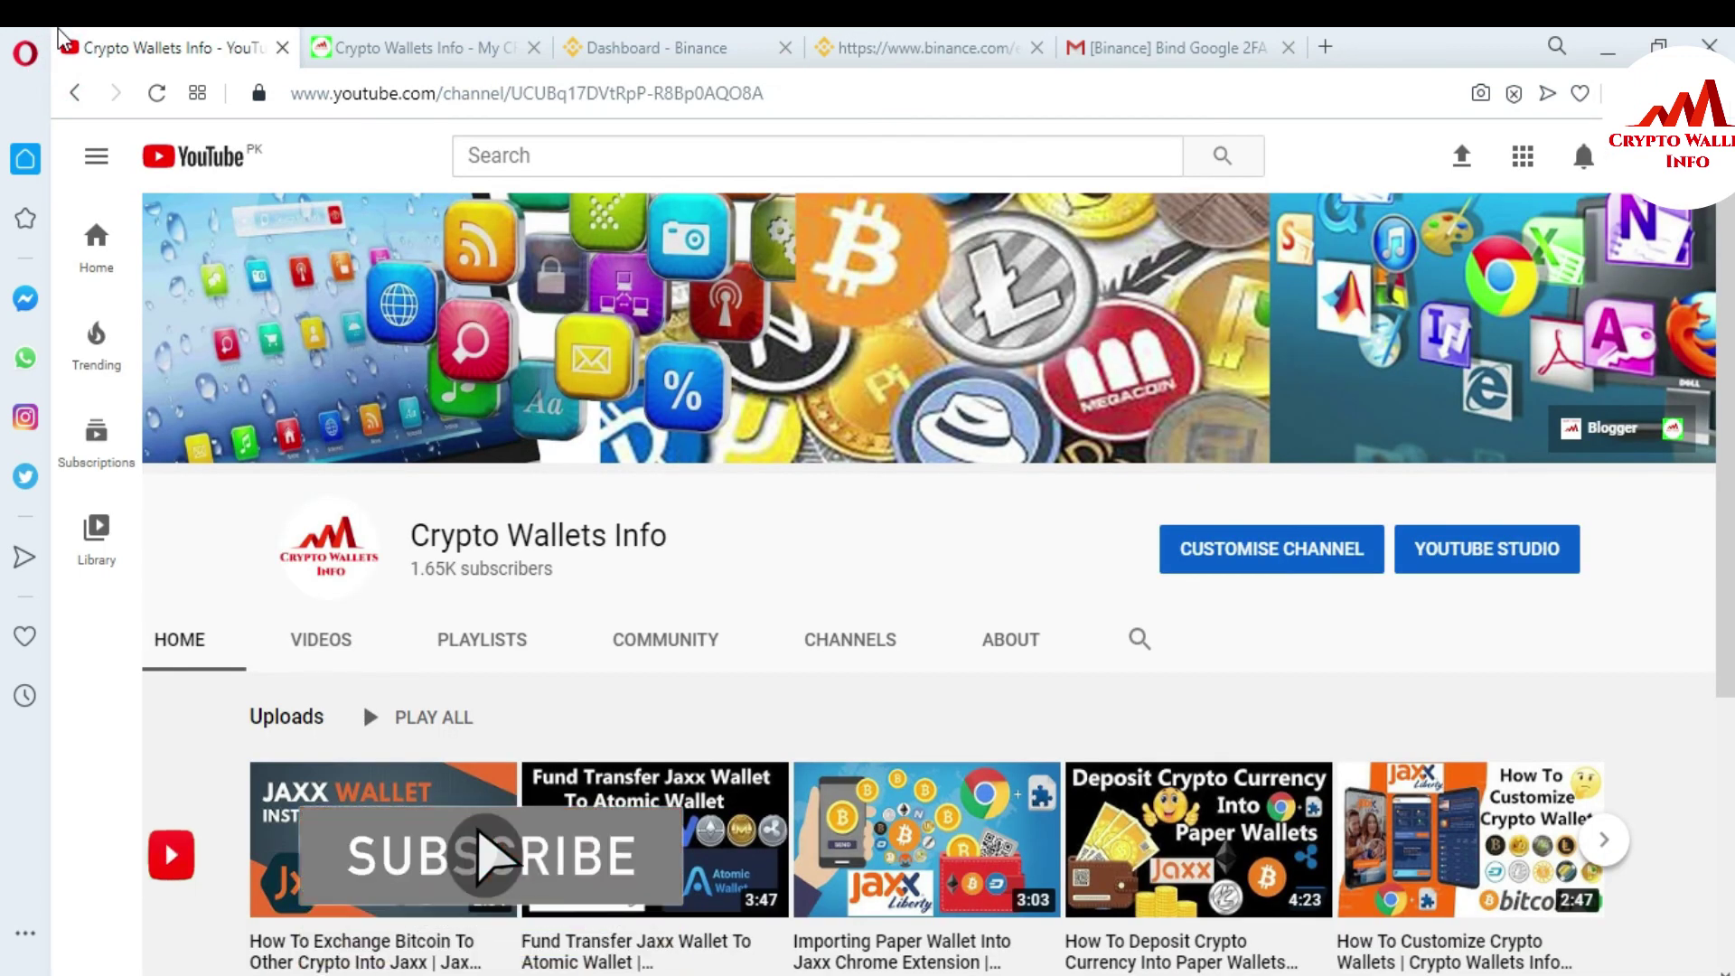
{"action": "left_click", "coordinate": [458, 40]}
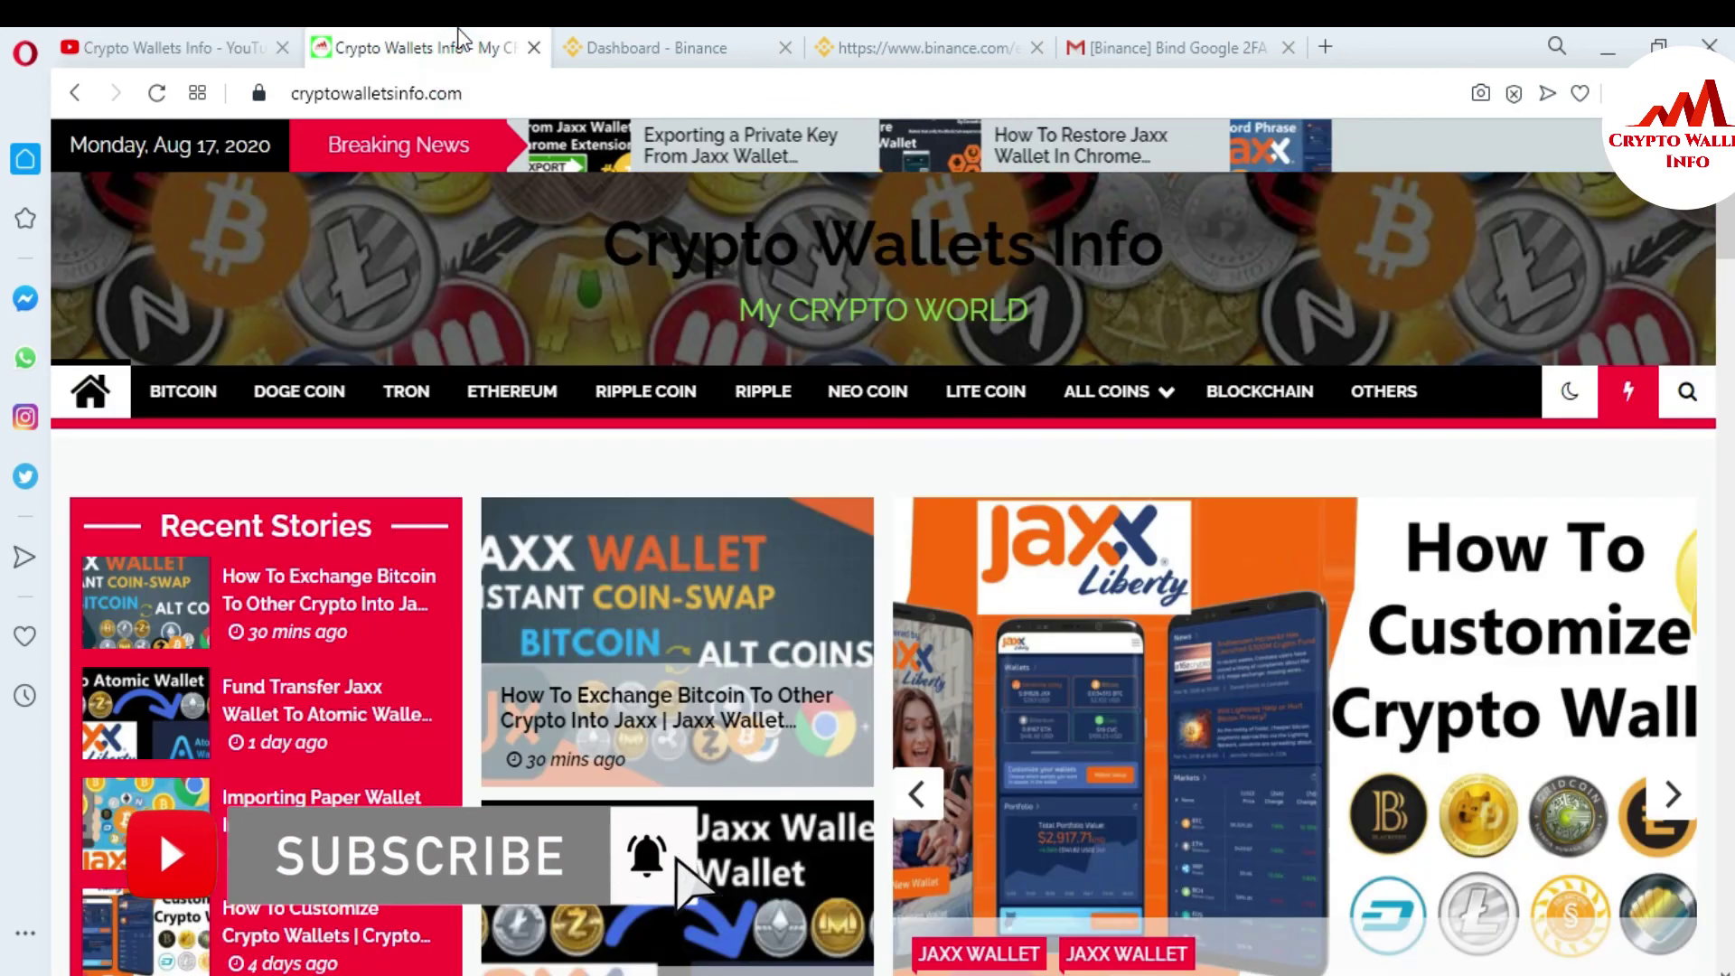